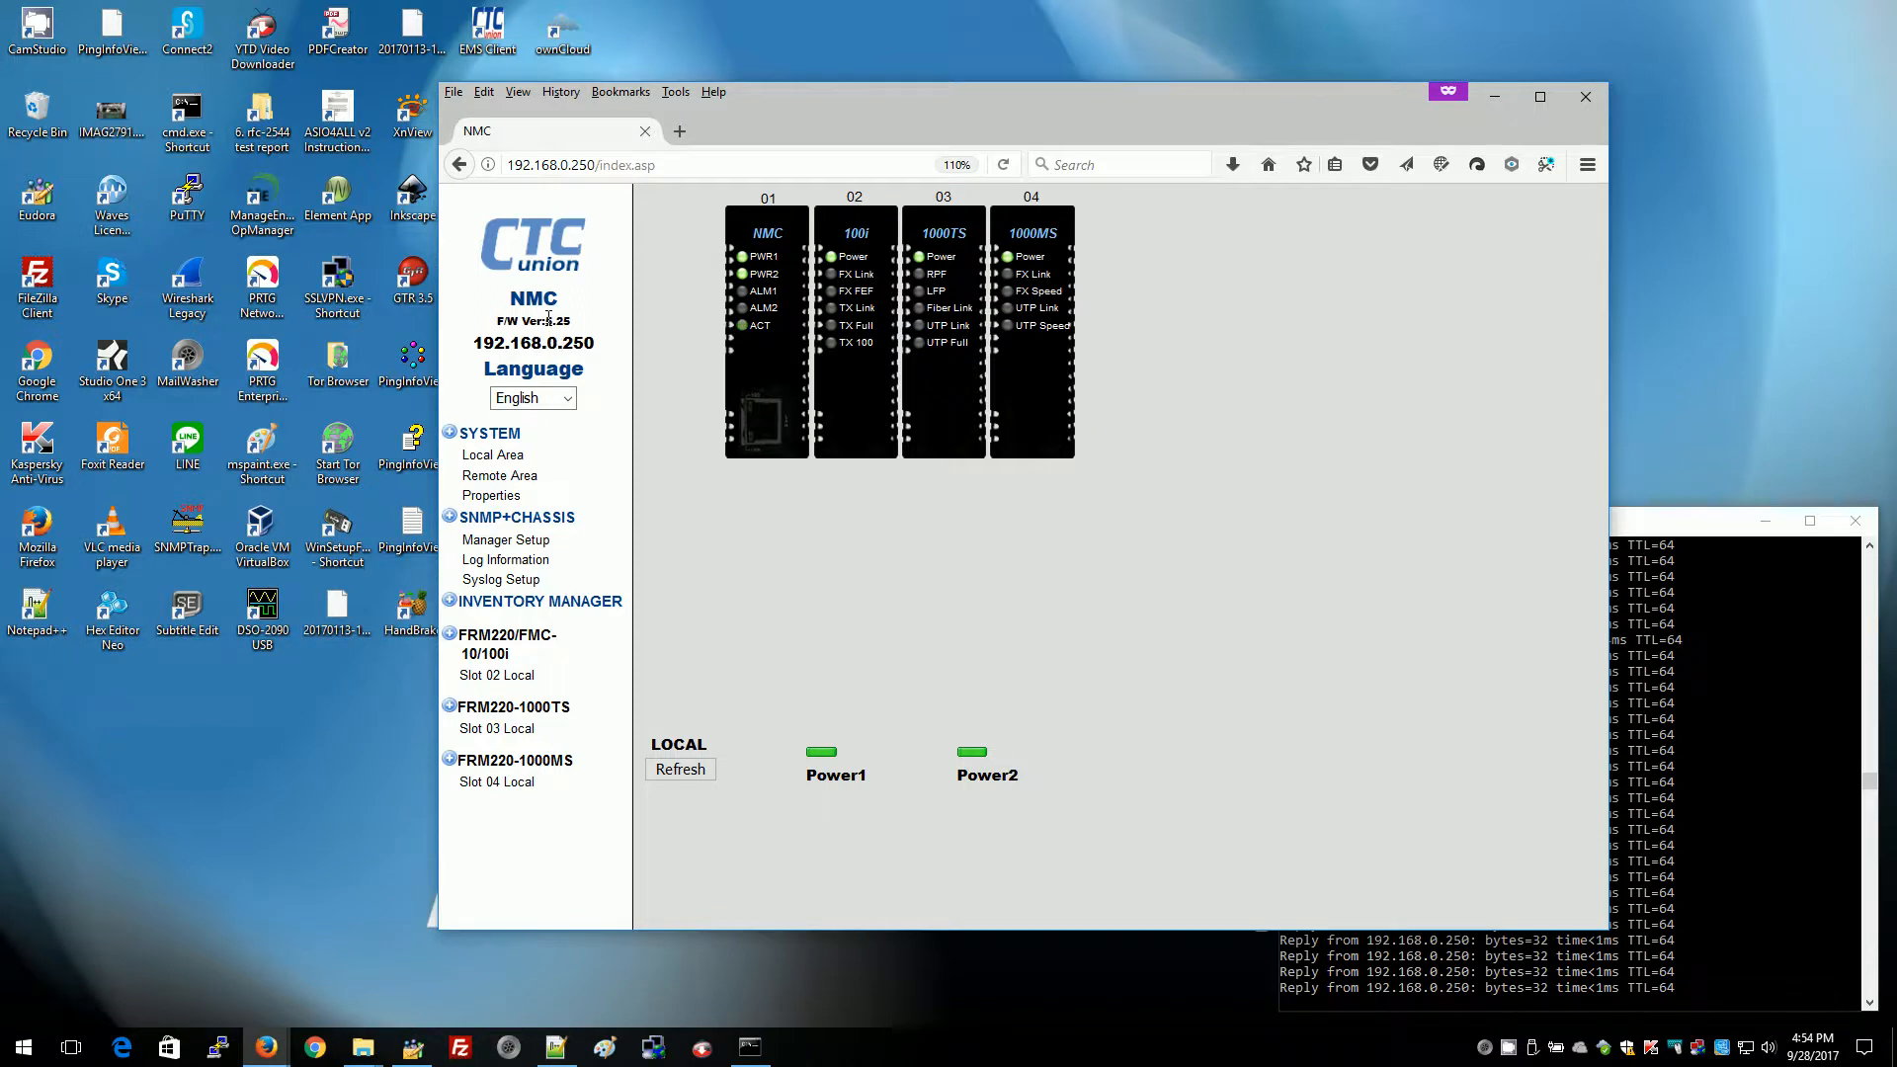
drag(546, 319, 576, 326)
click(680, 132)
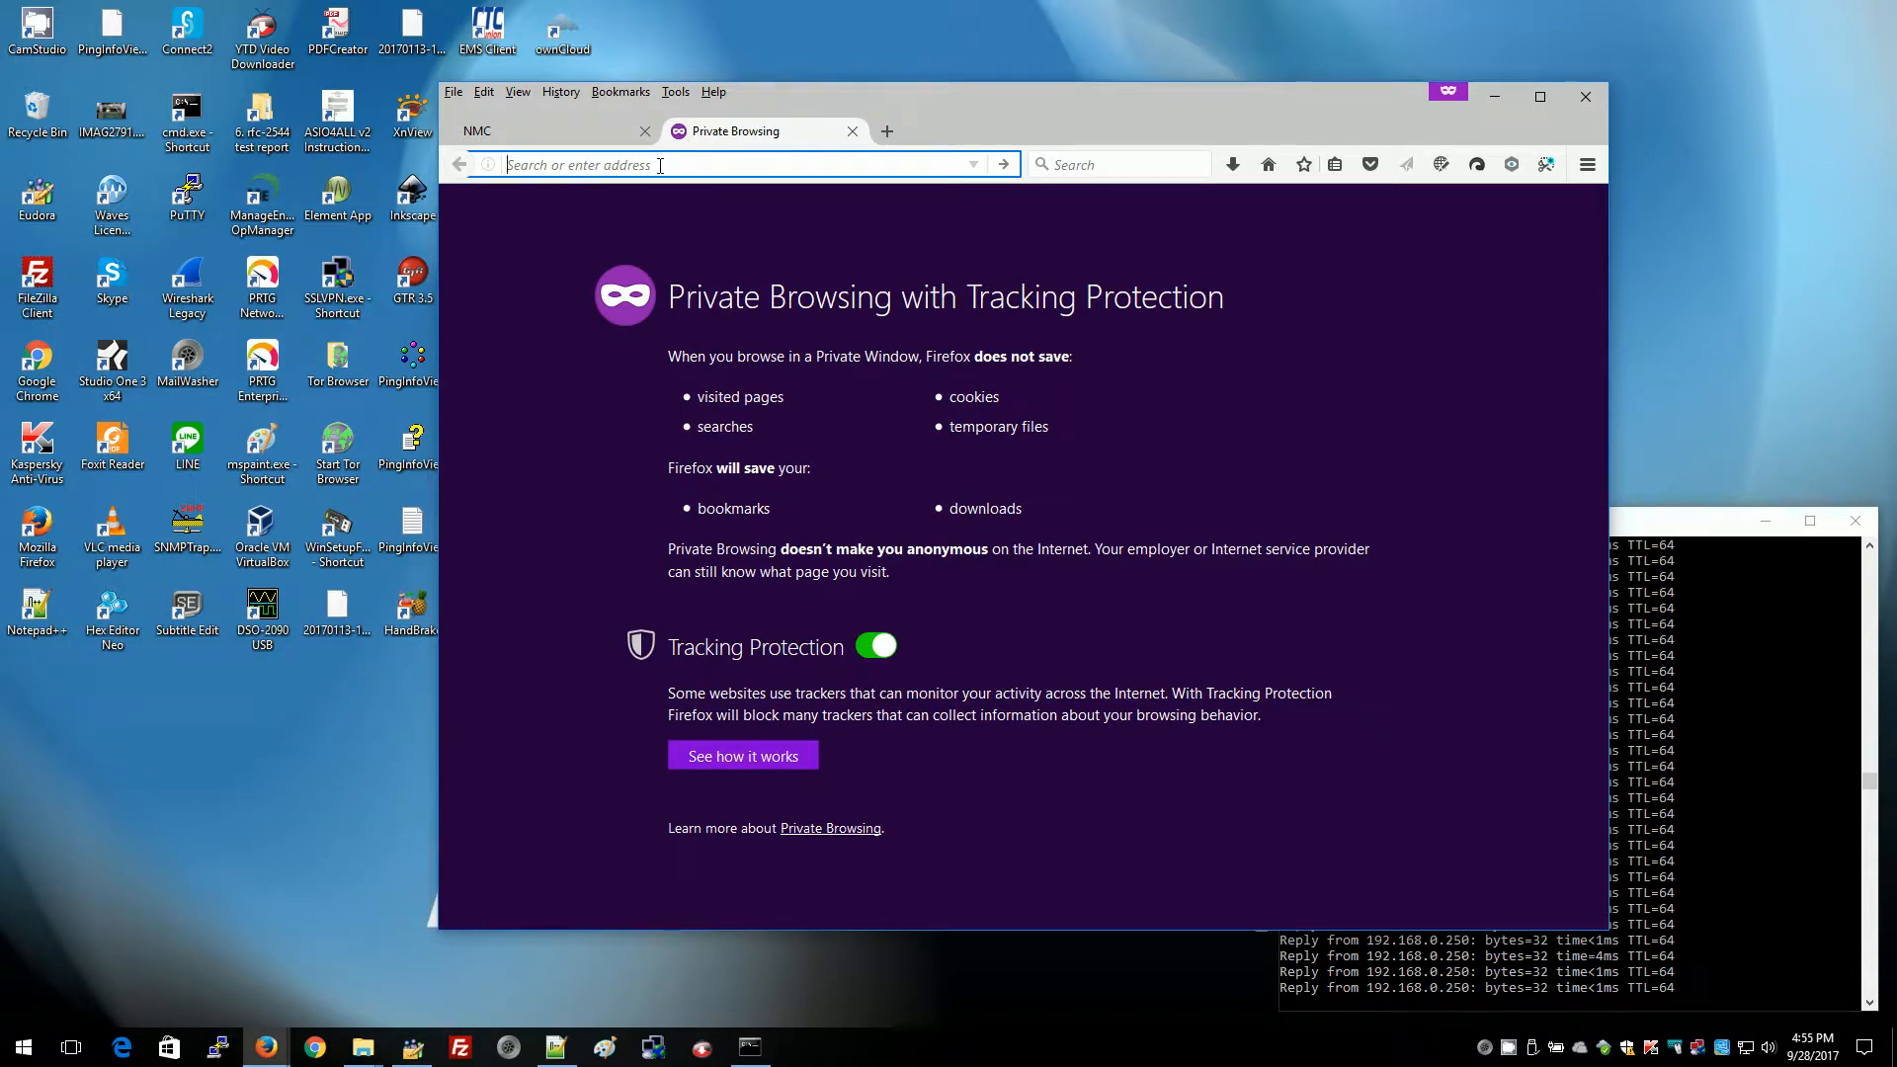
text(www.c)
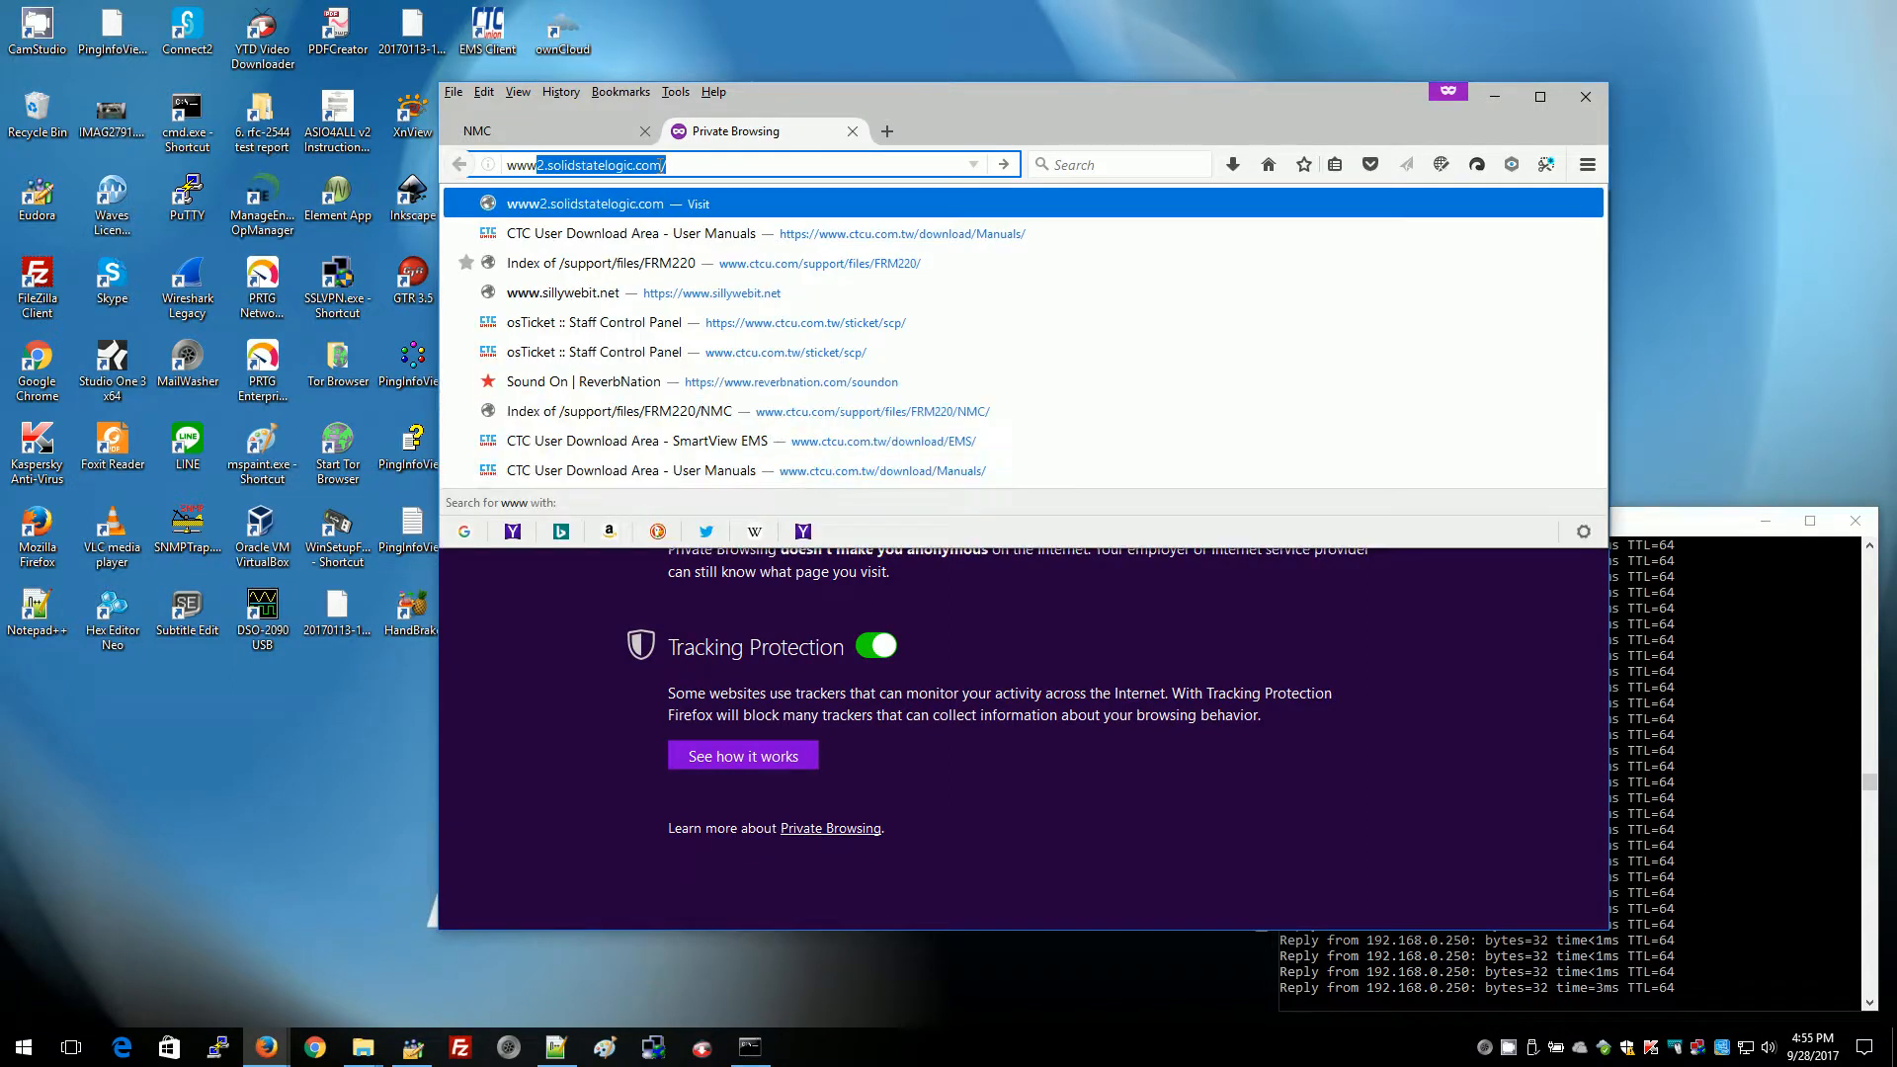
text(tcu)
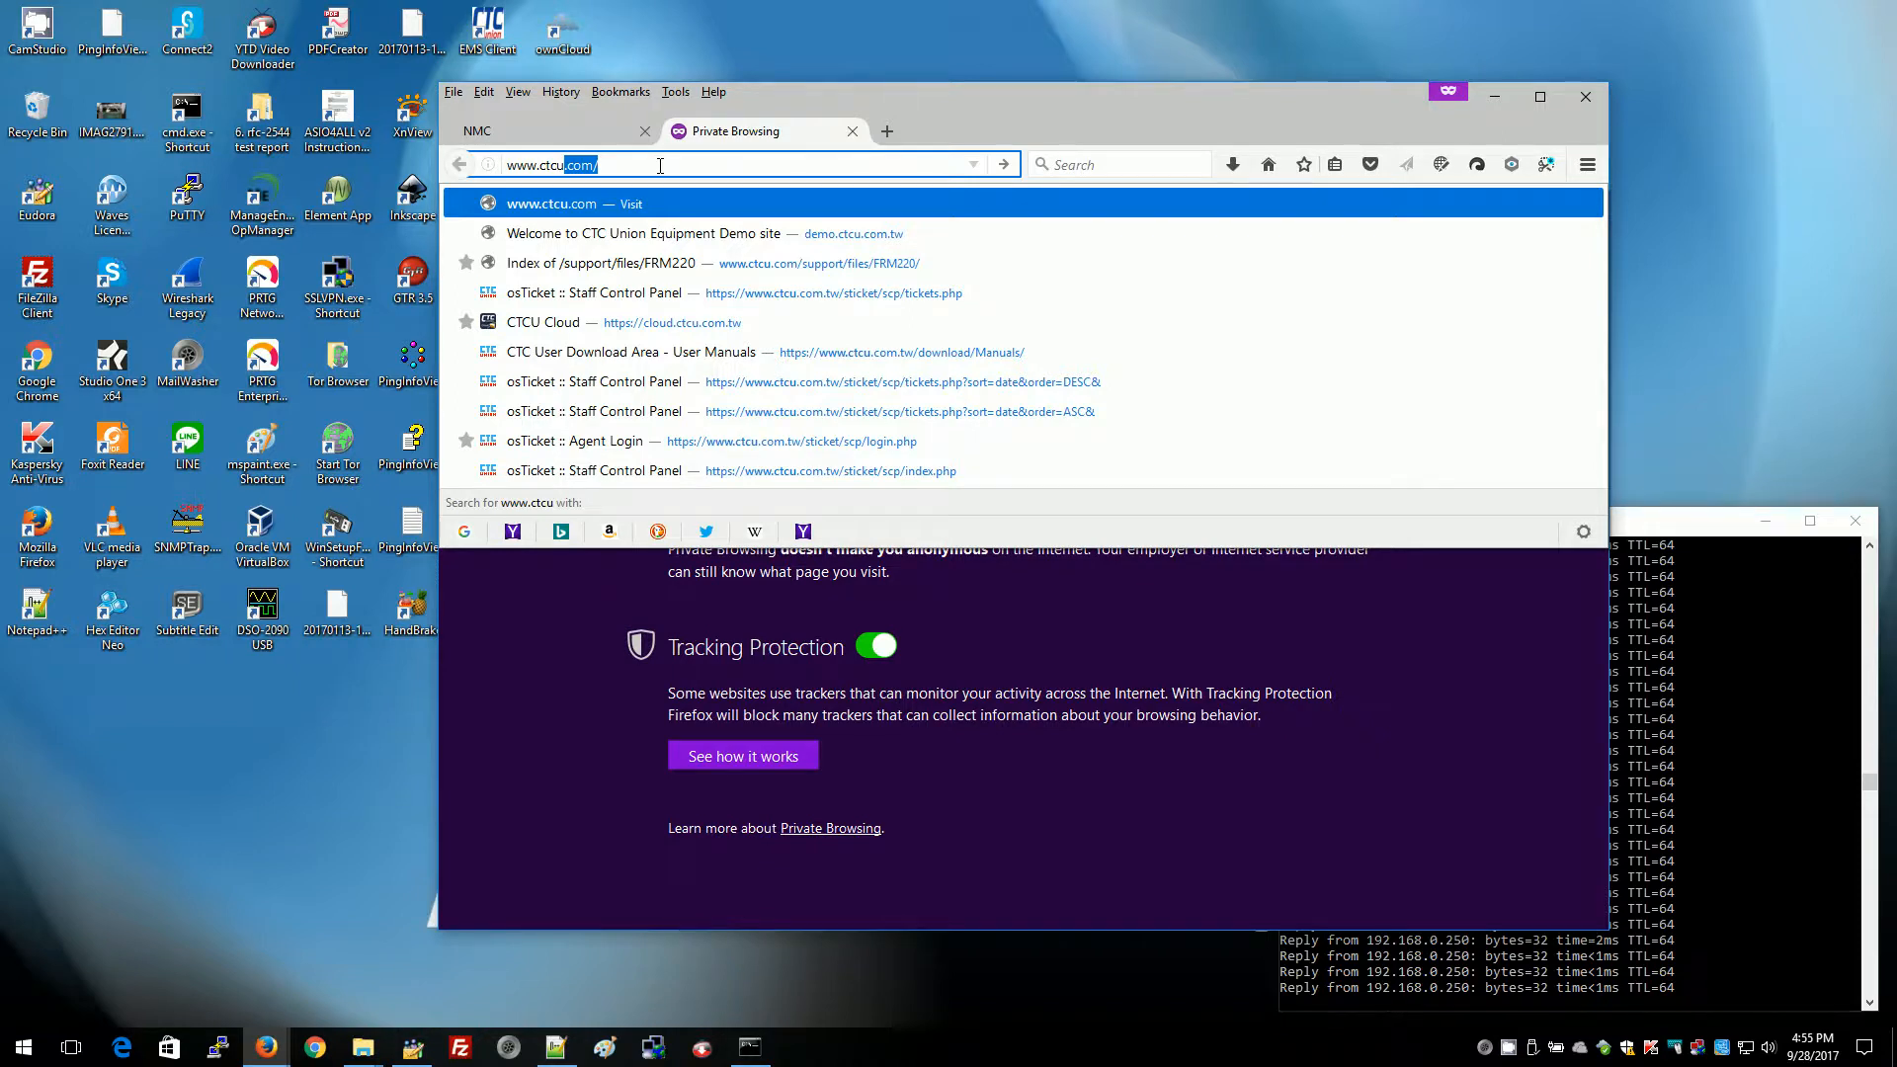
text(.com/)
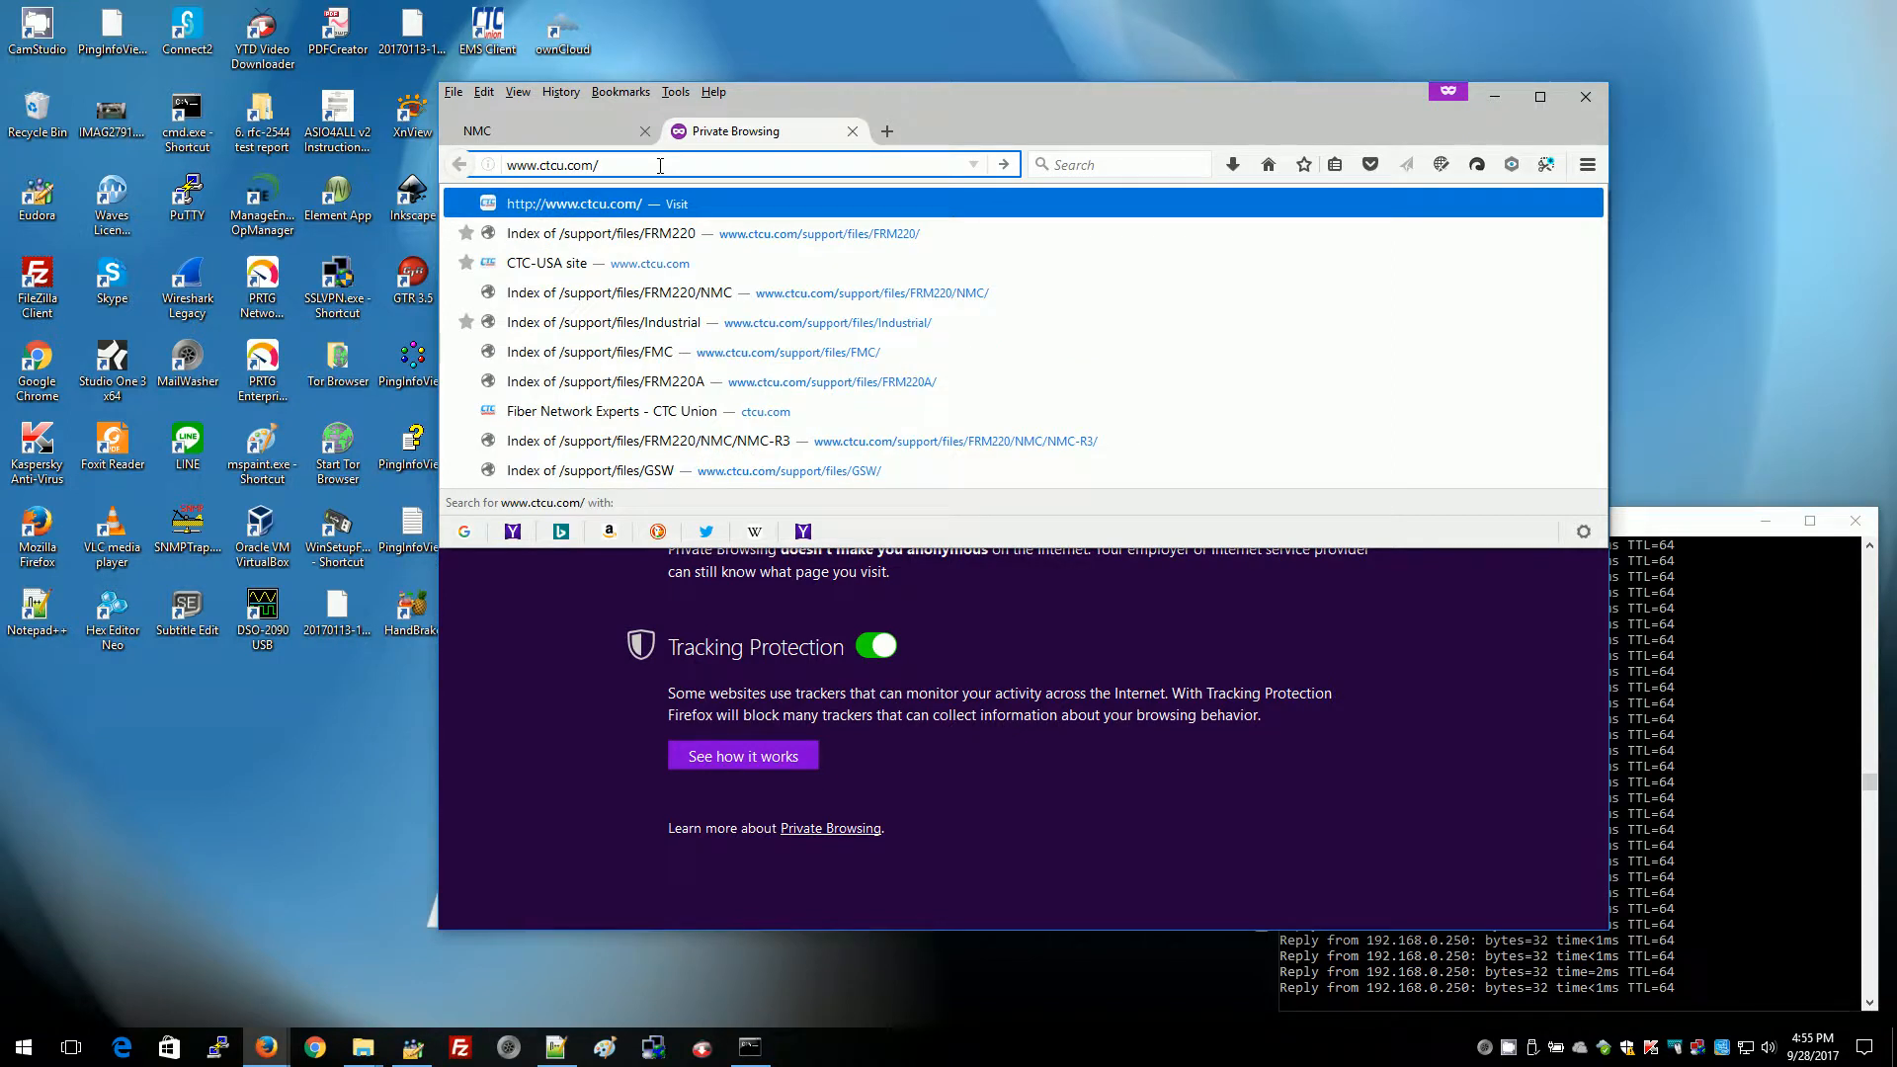
text(support)
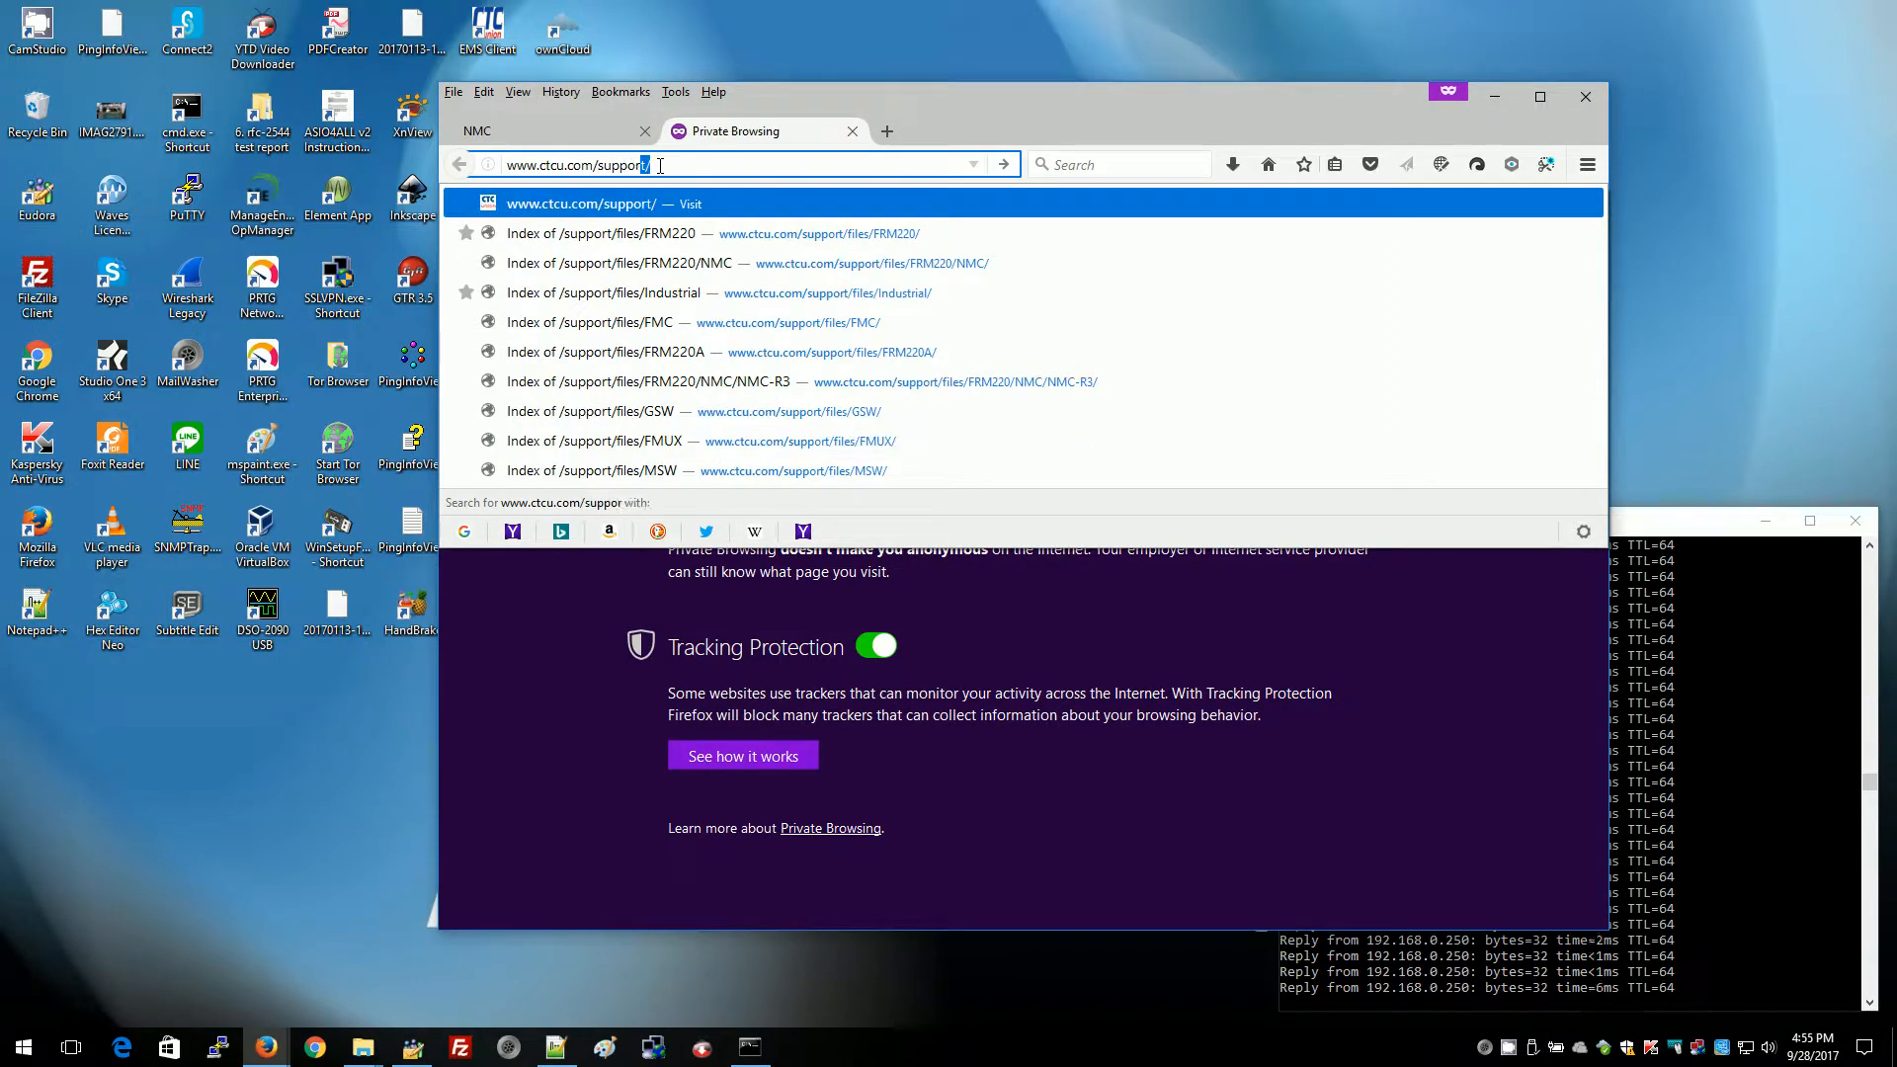
text(/files)
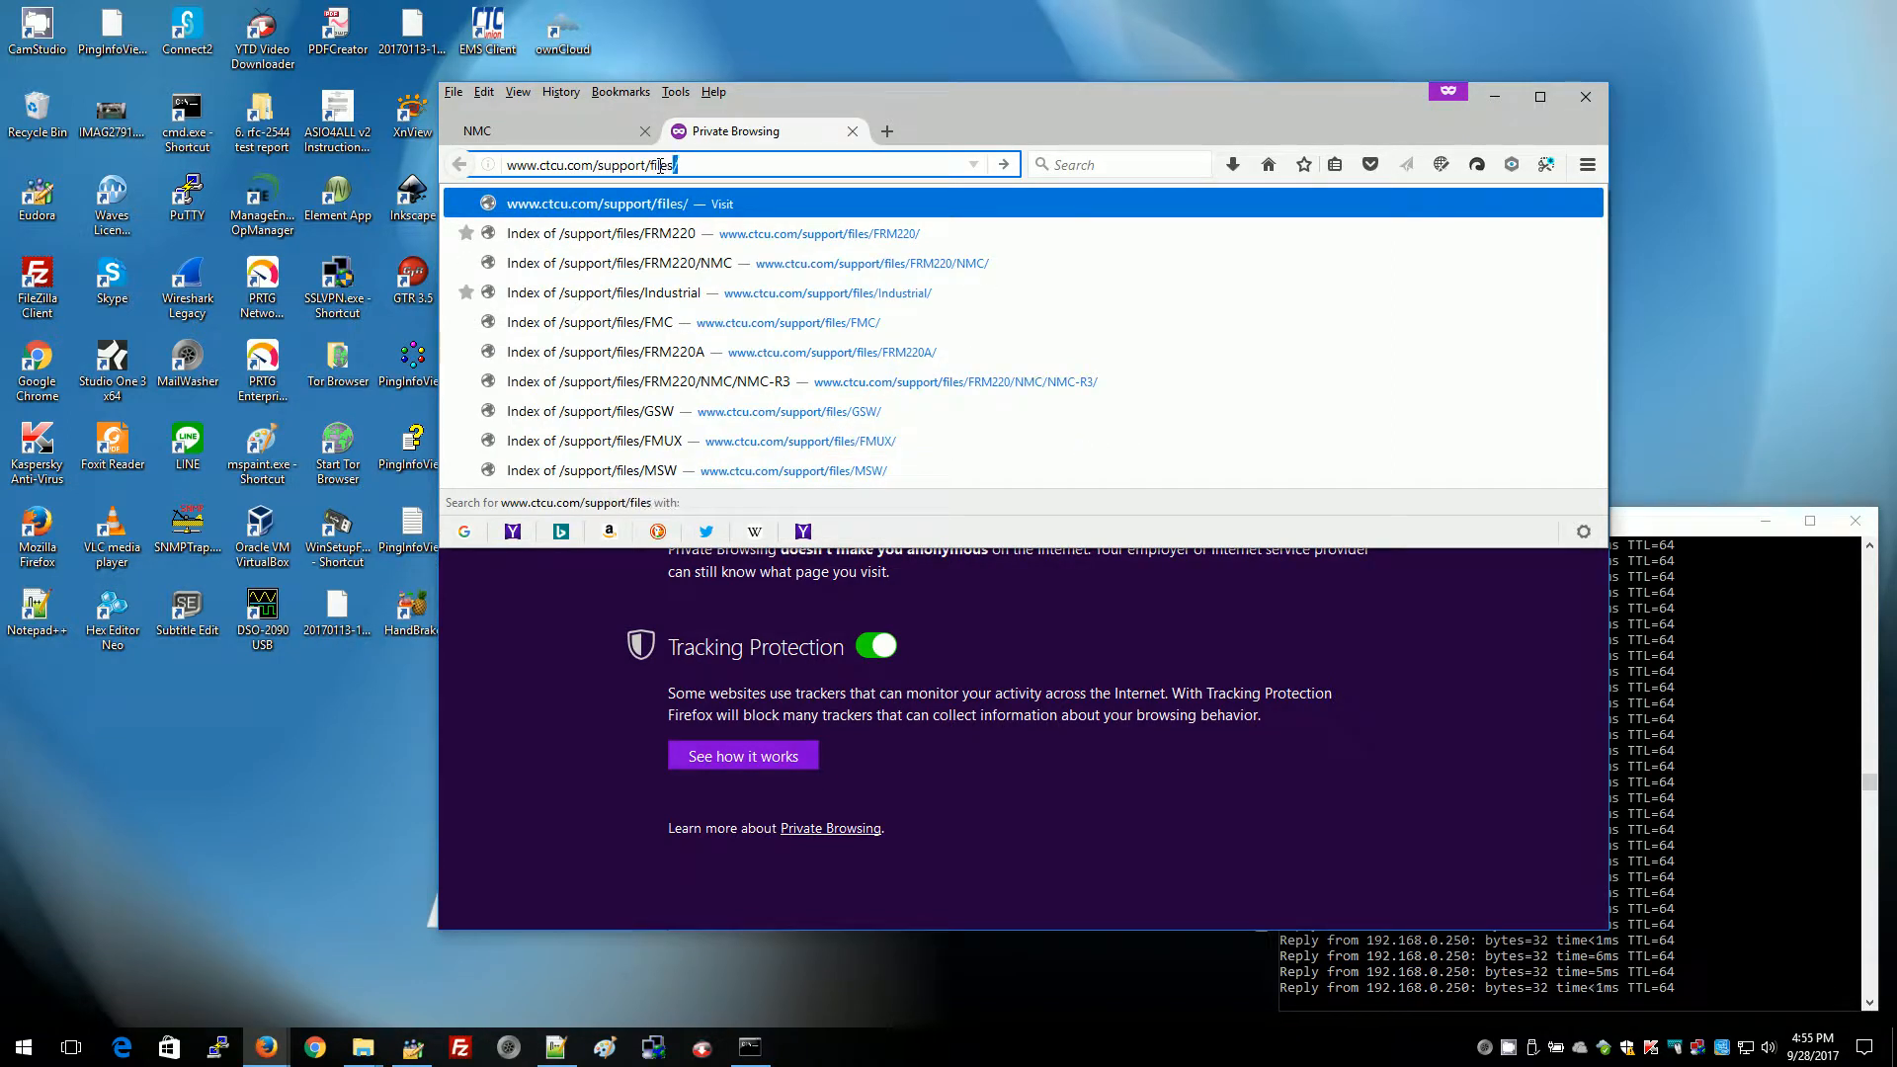
text(/)
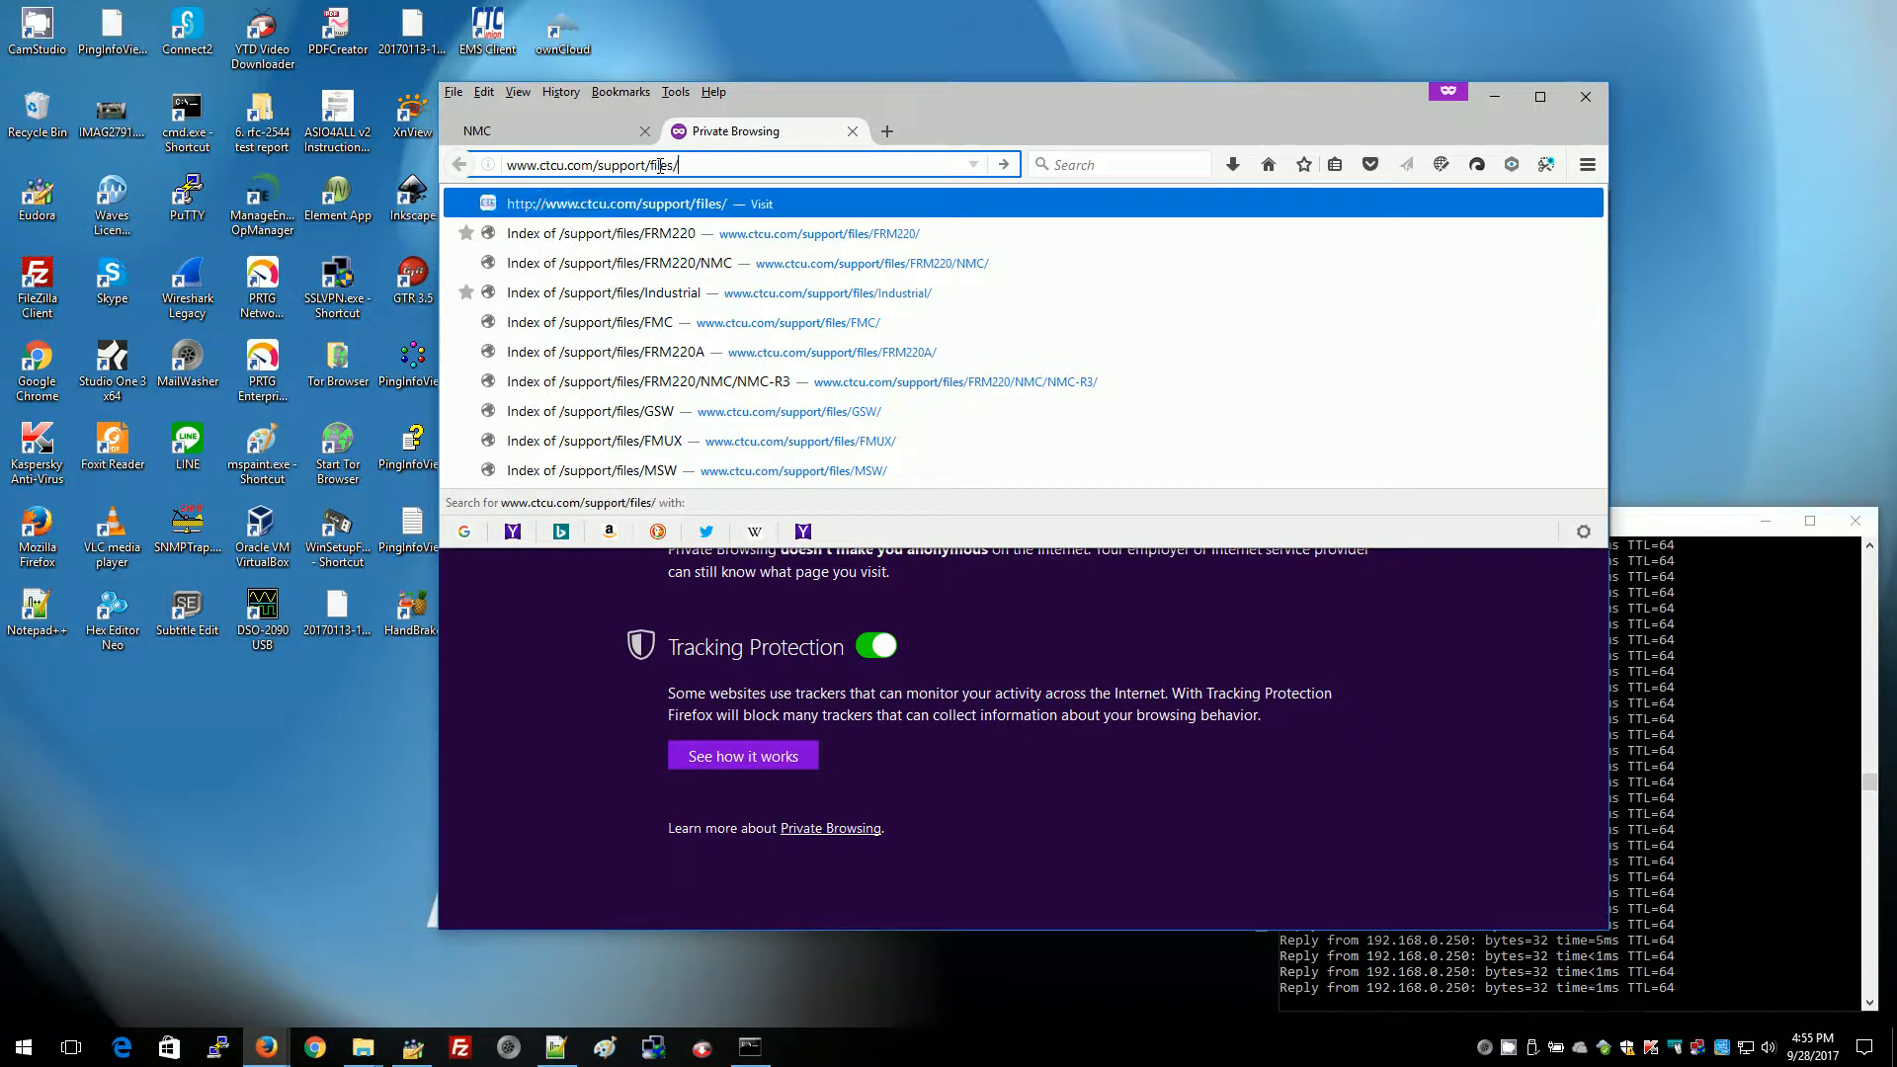
text(FRM22)
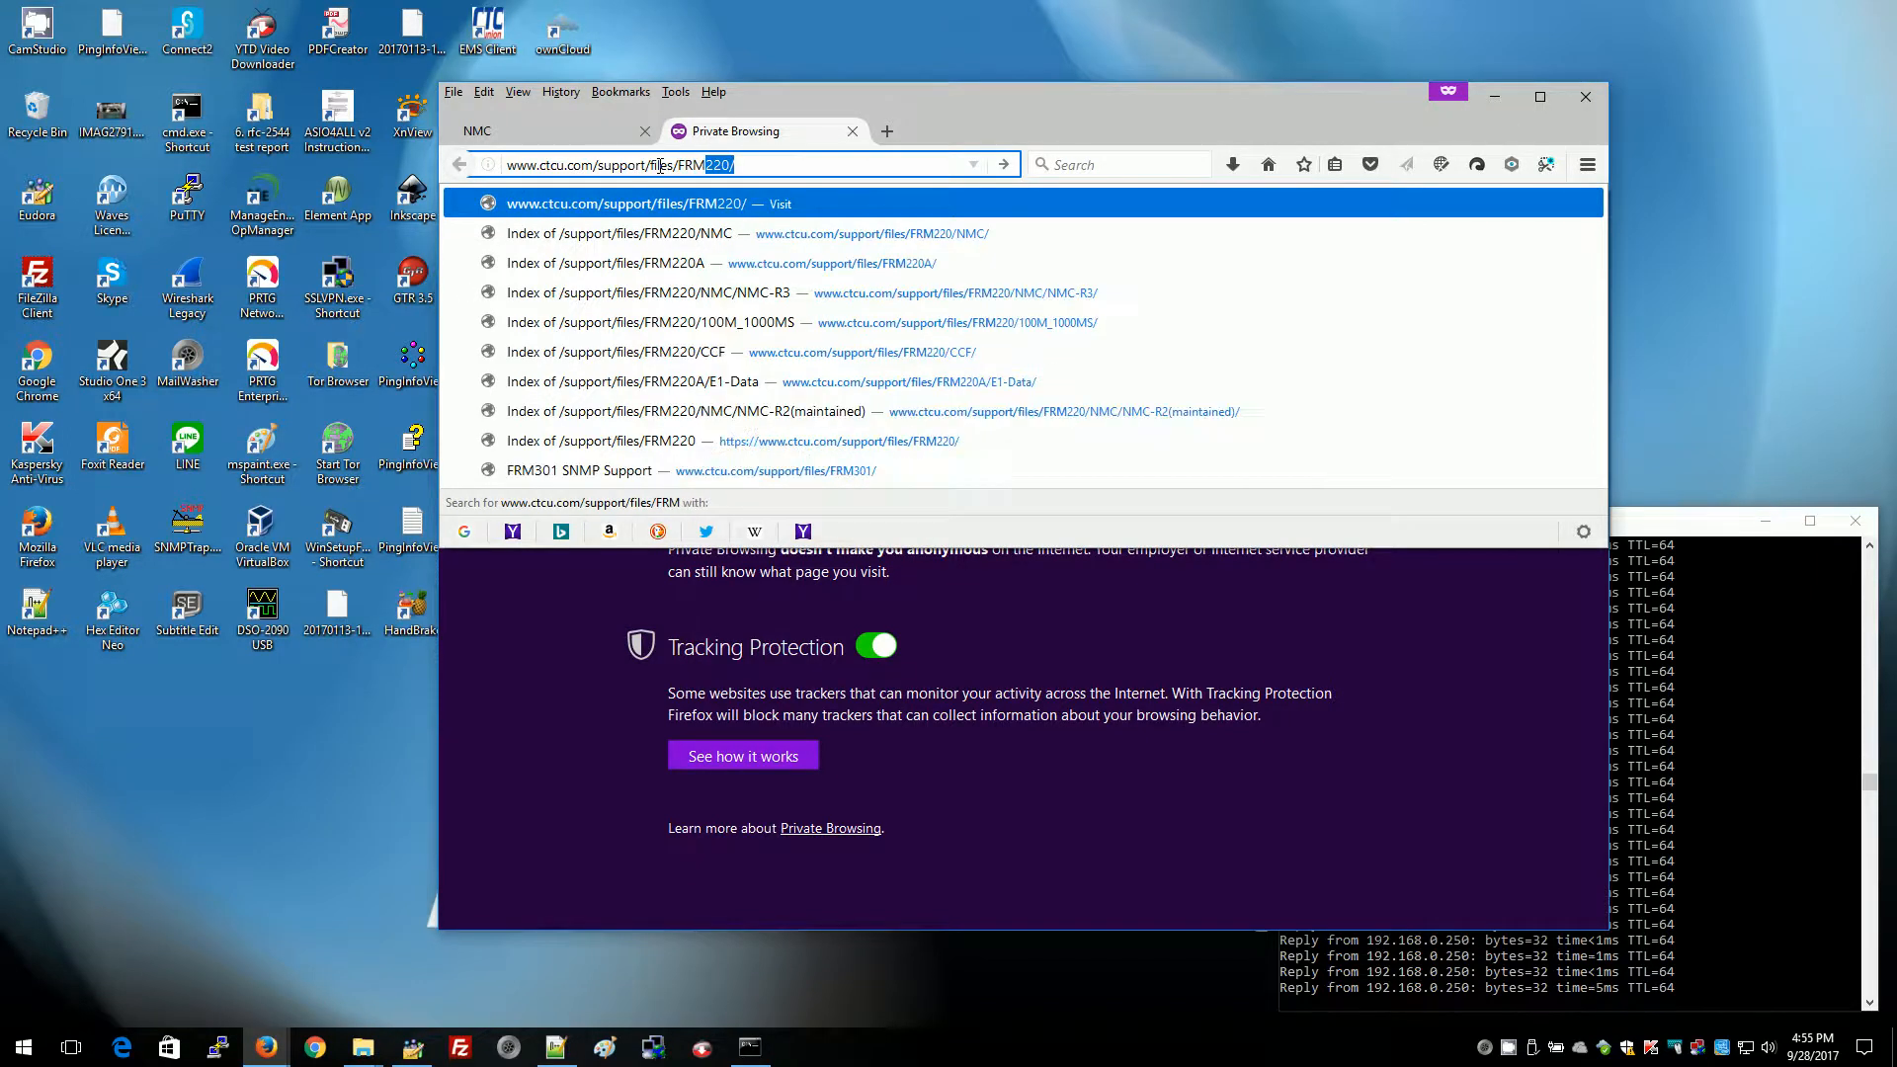
text(0/)
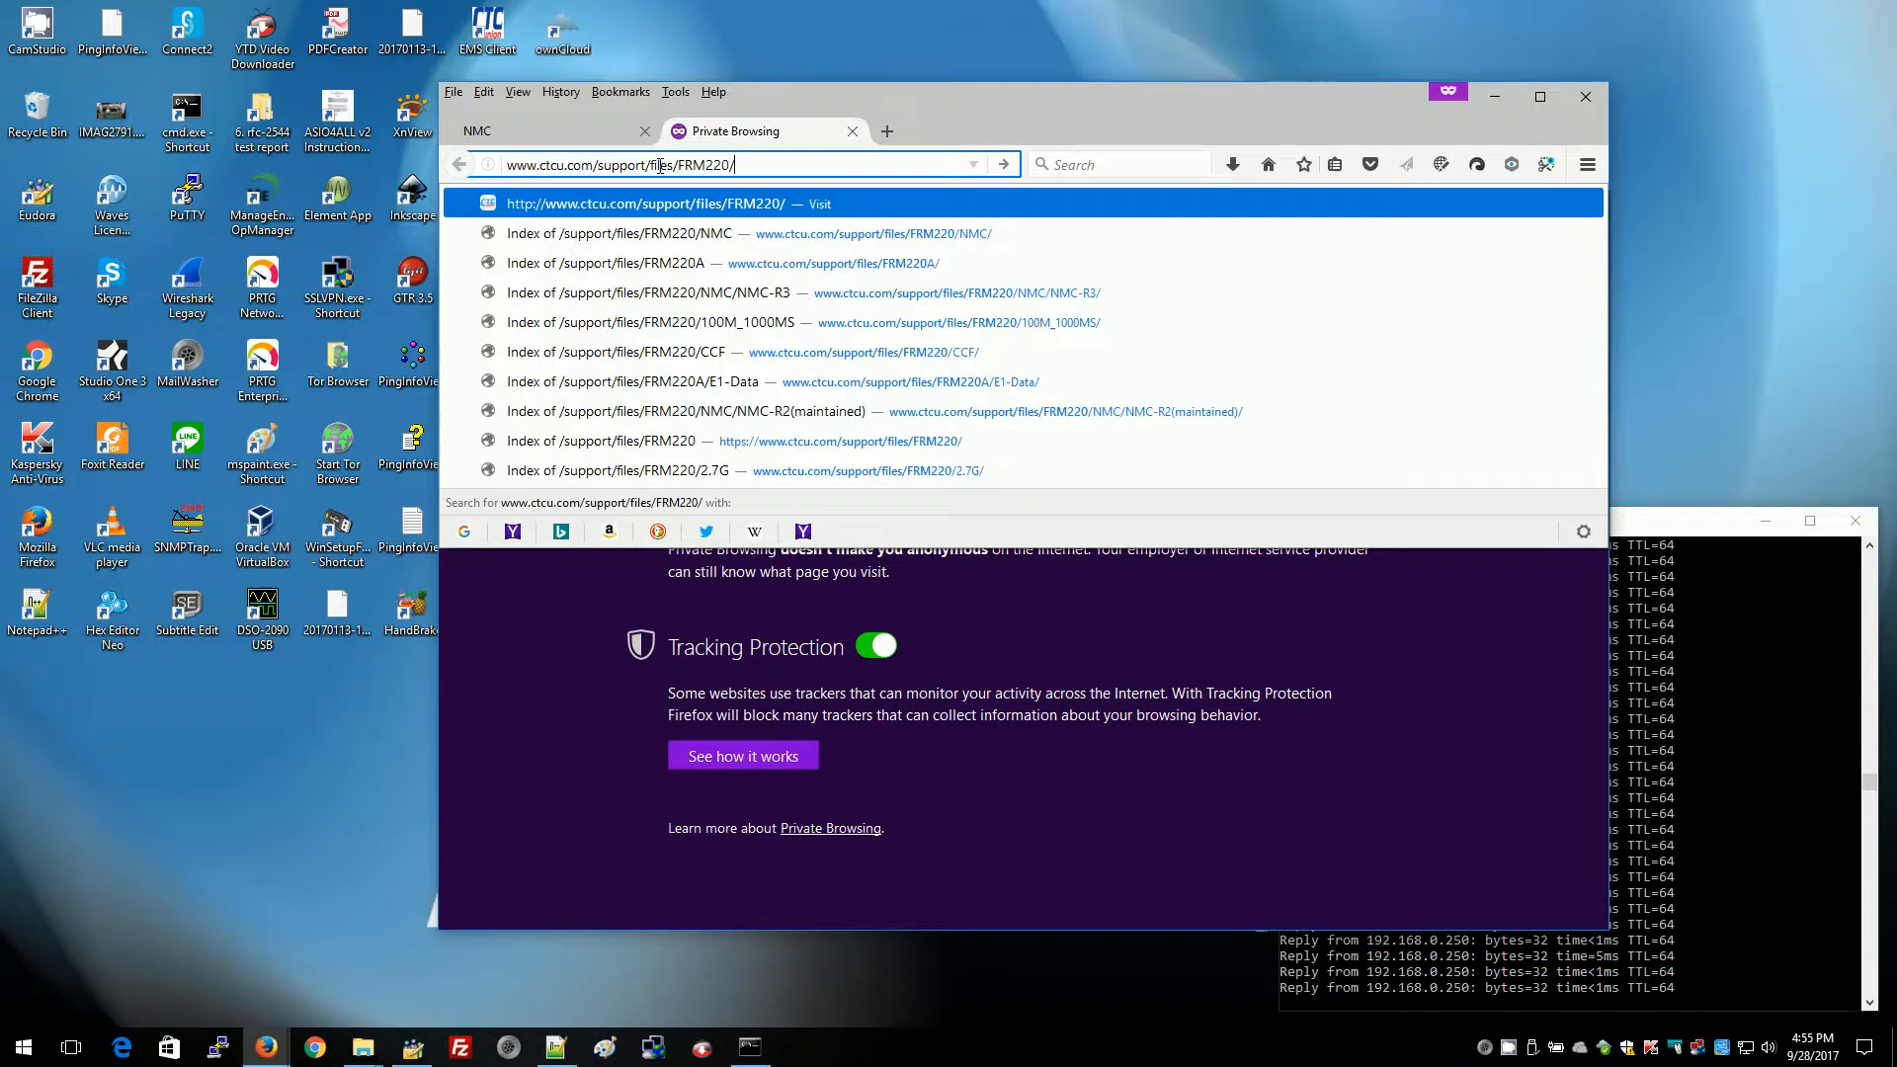
text(NMC/)
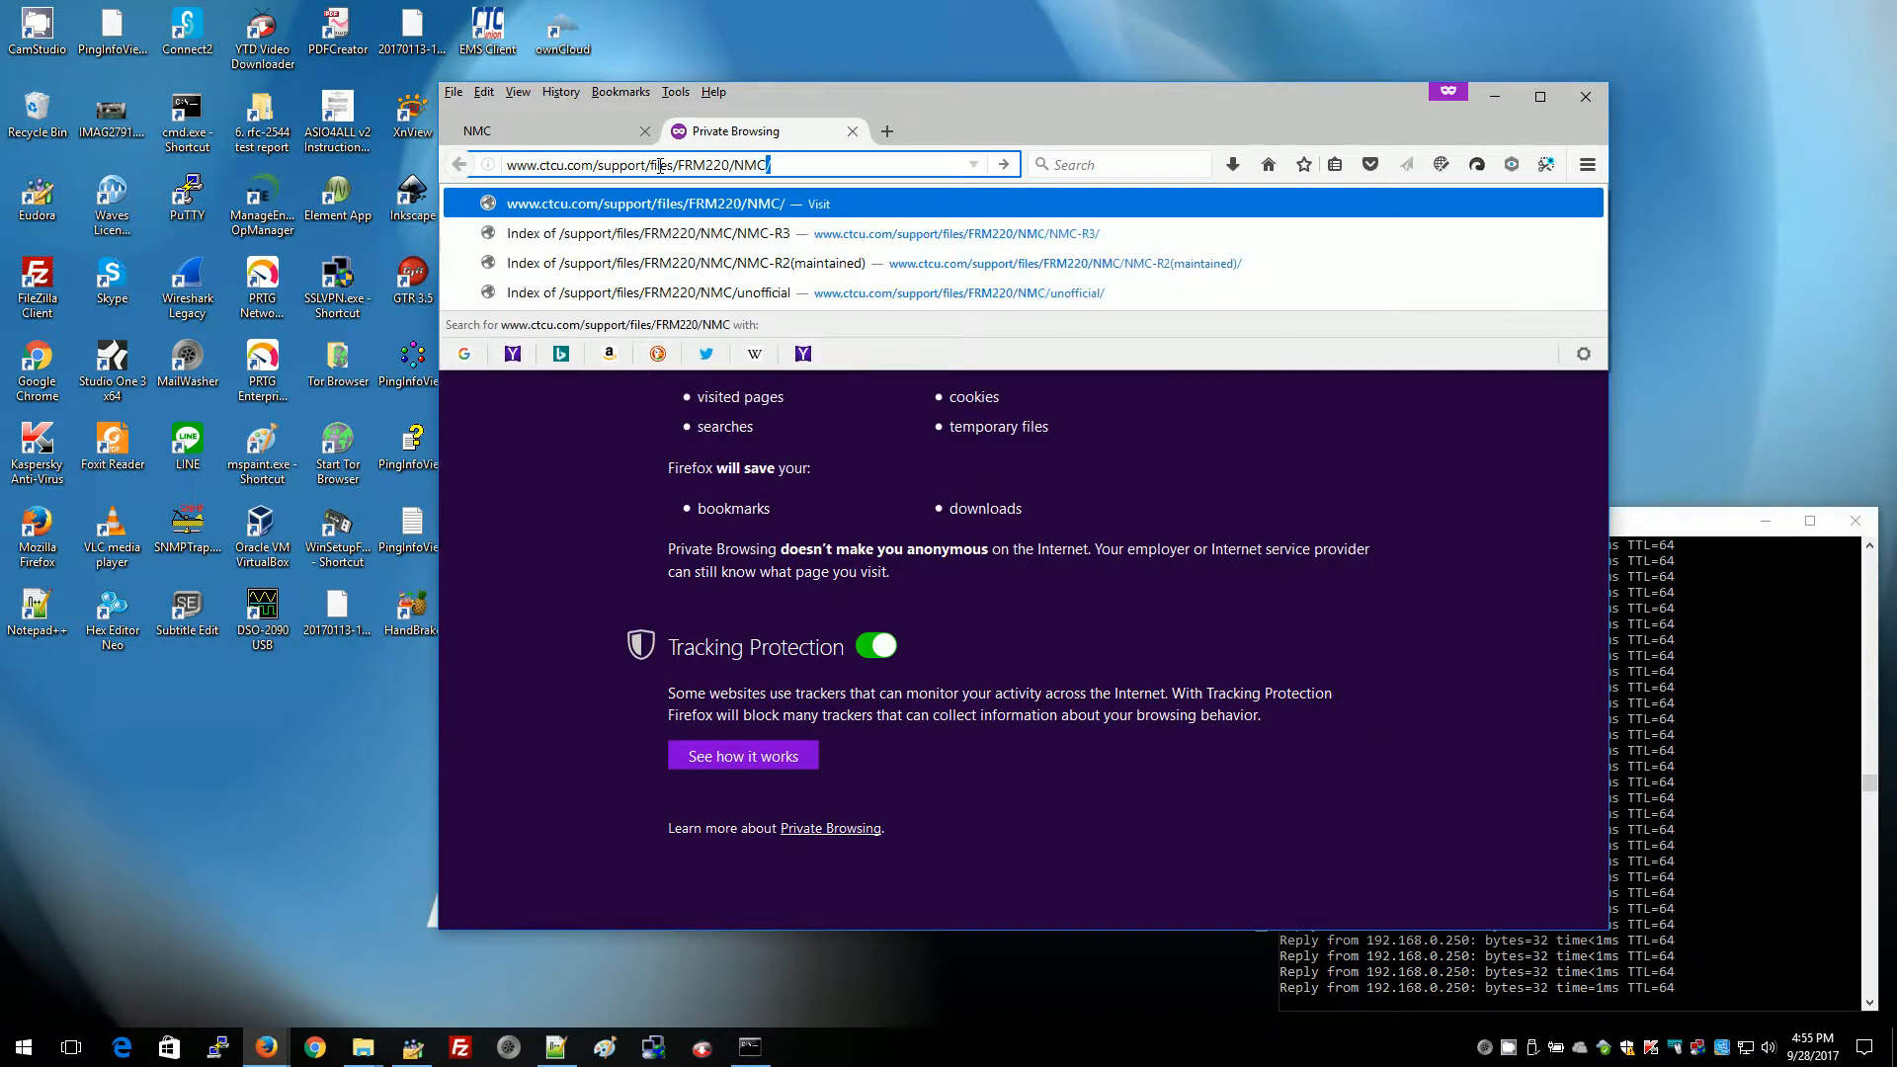
key(Return)
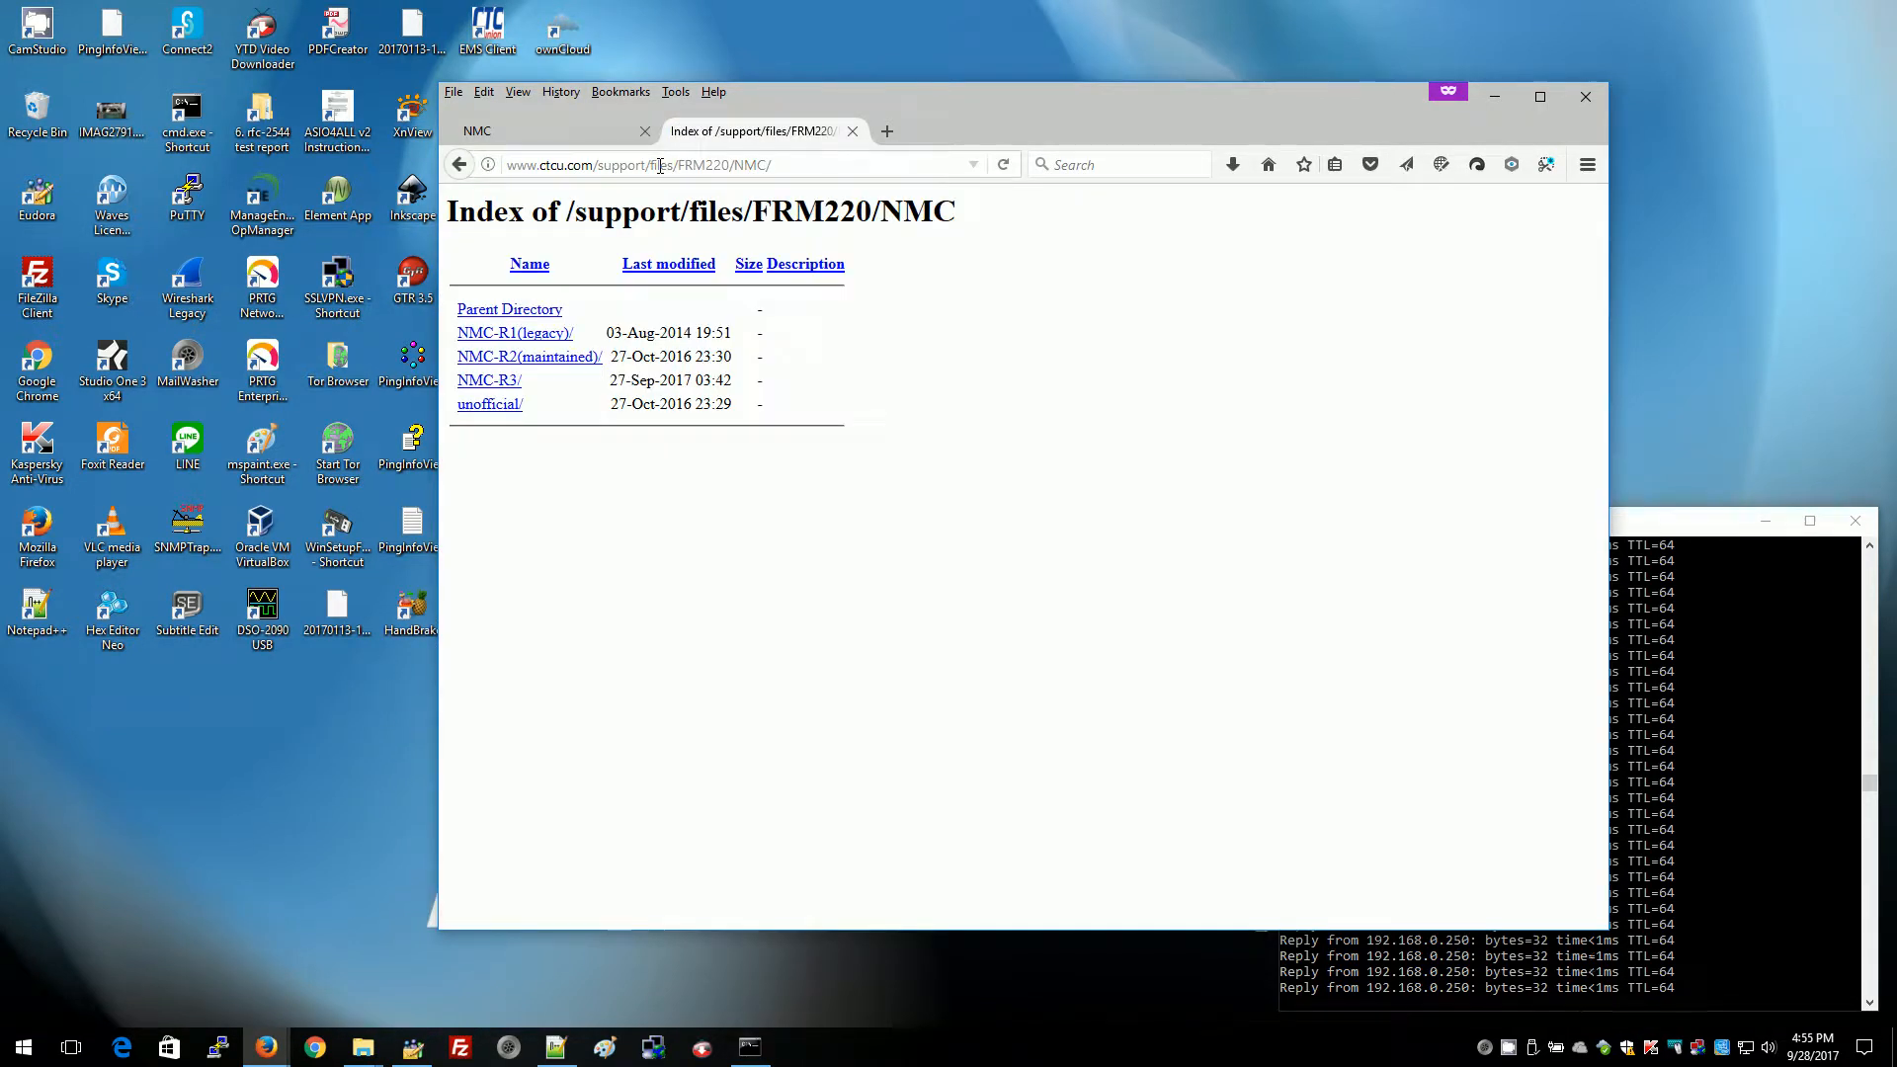
Step: Download FRM220_NMC-R3_v5.35_Upgrade_Package.zip from the NMC-R3 directory and close the download site's tab
click(485, 382)
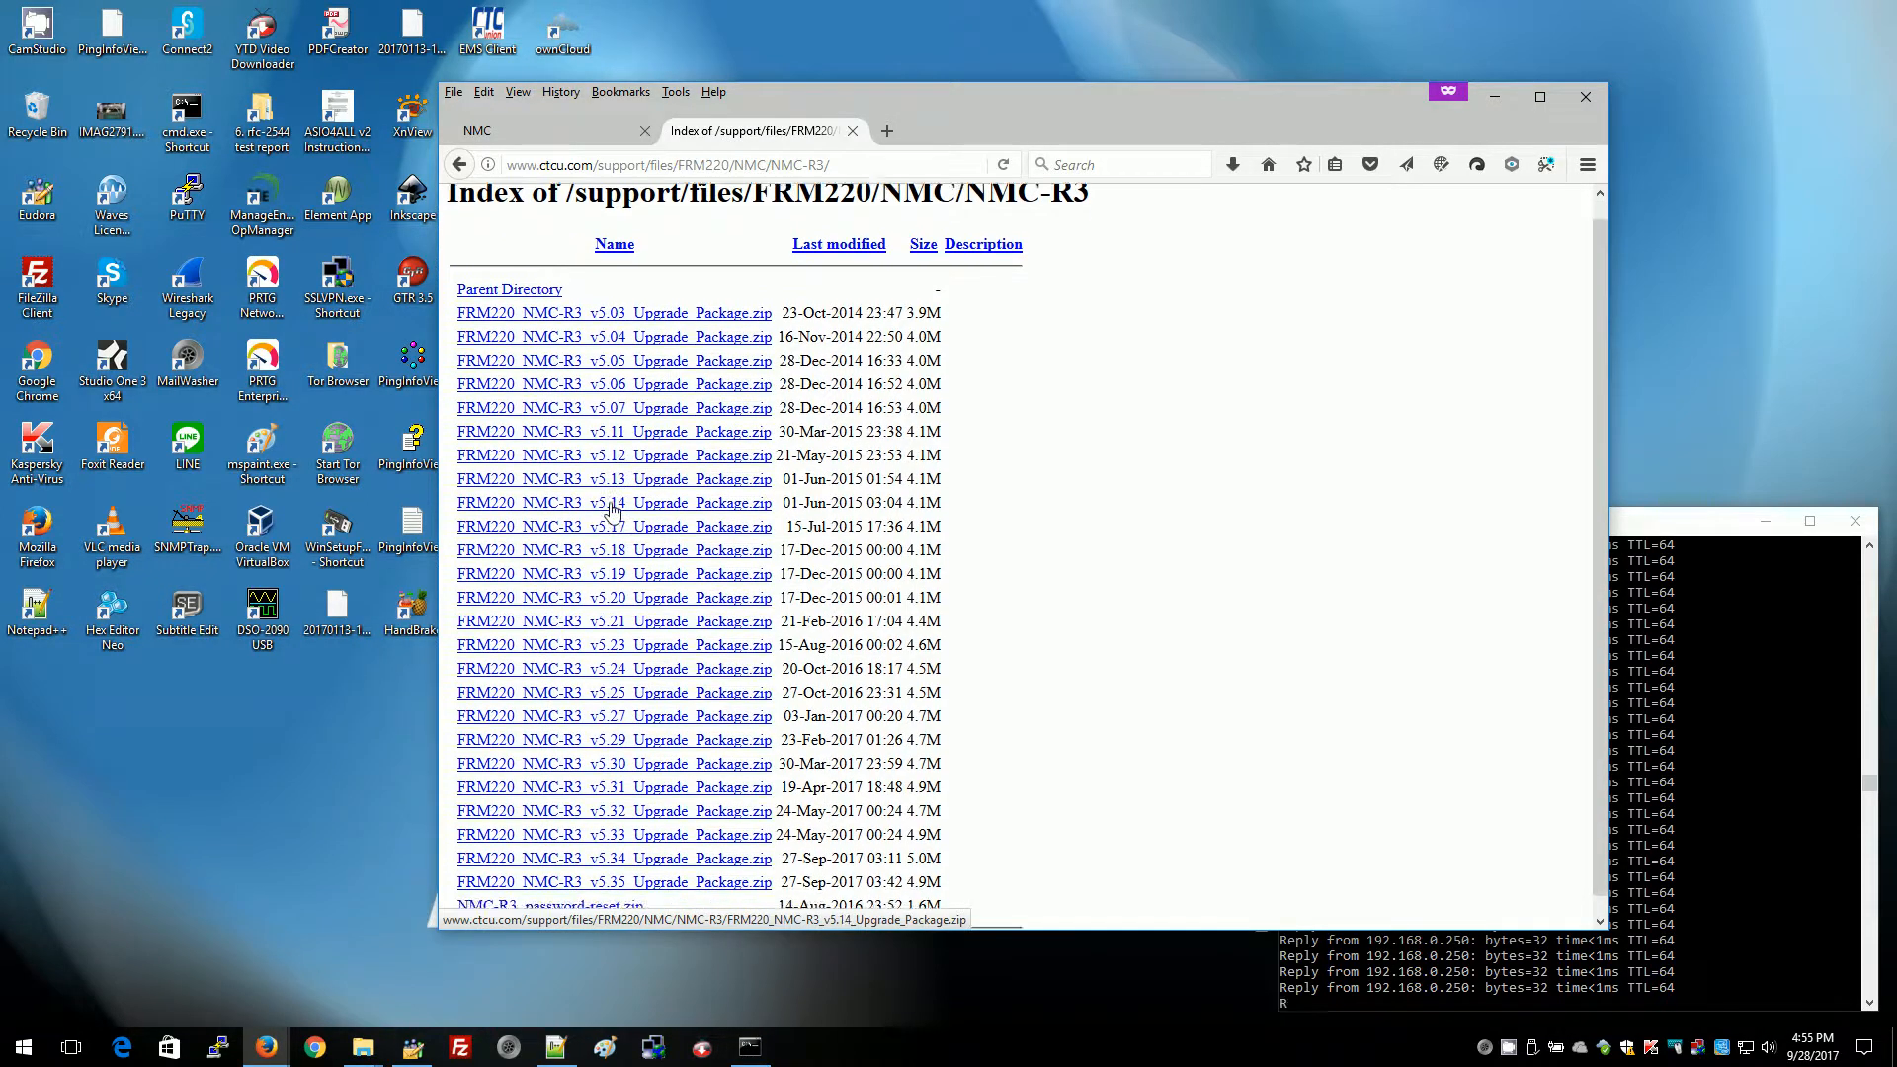
scroll(613, 514, down, 1)
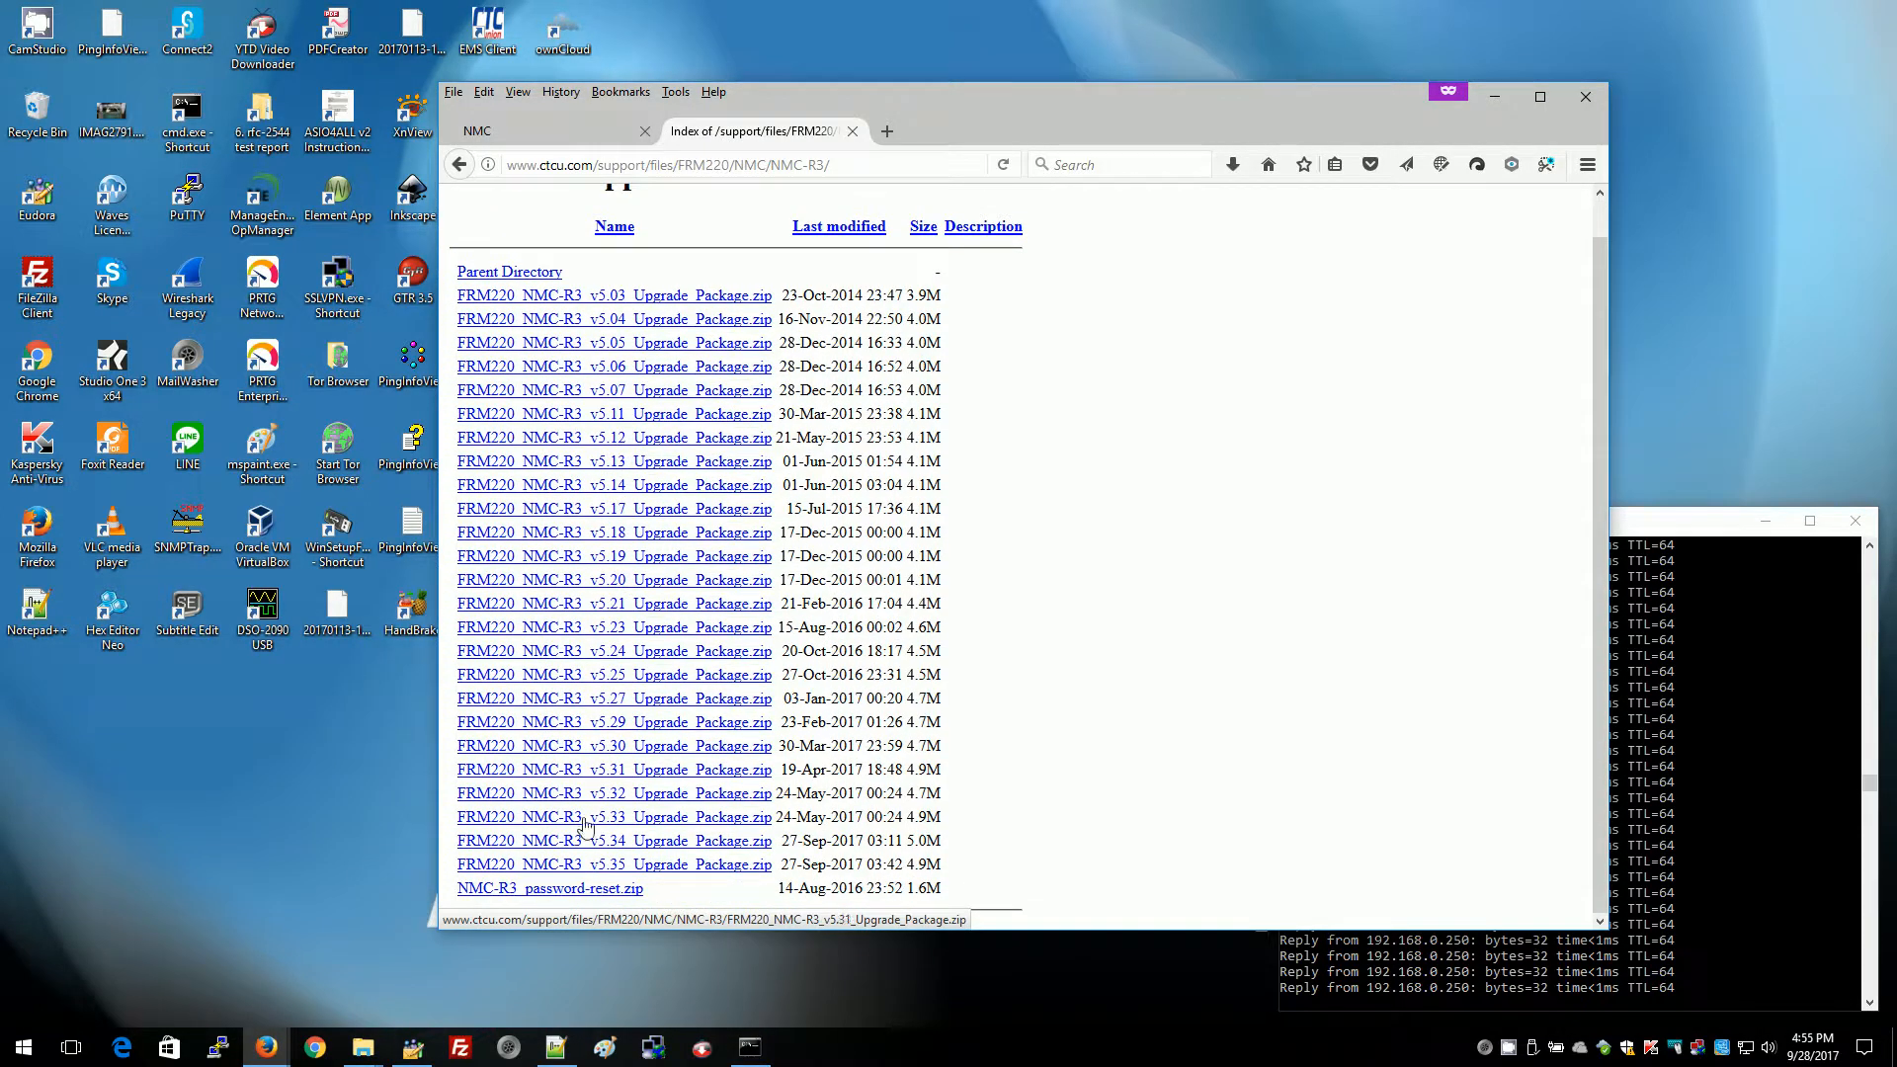
click(624, 871)
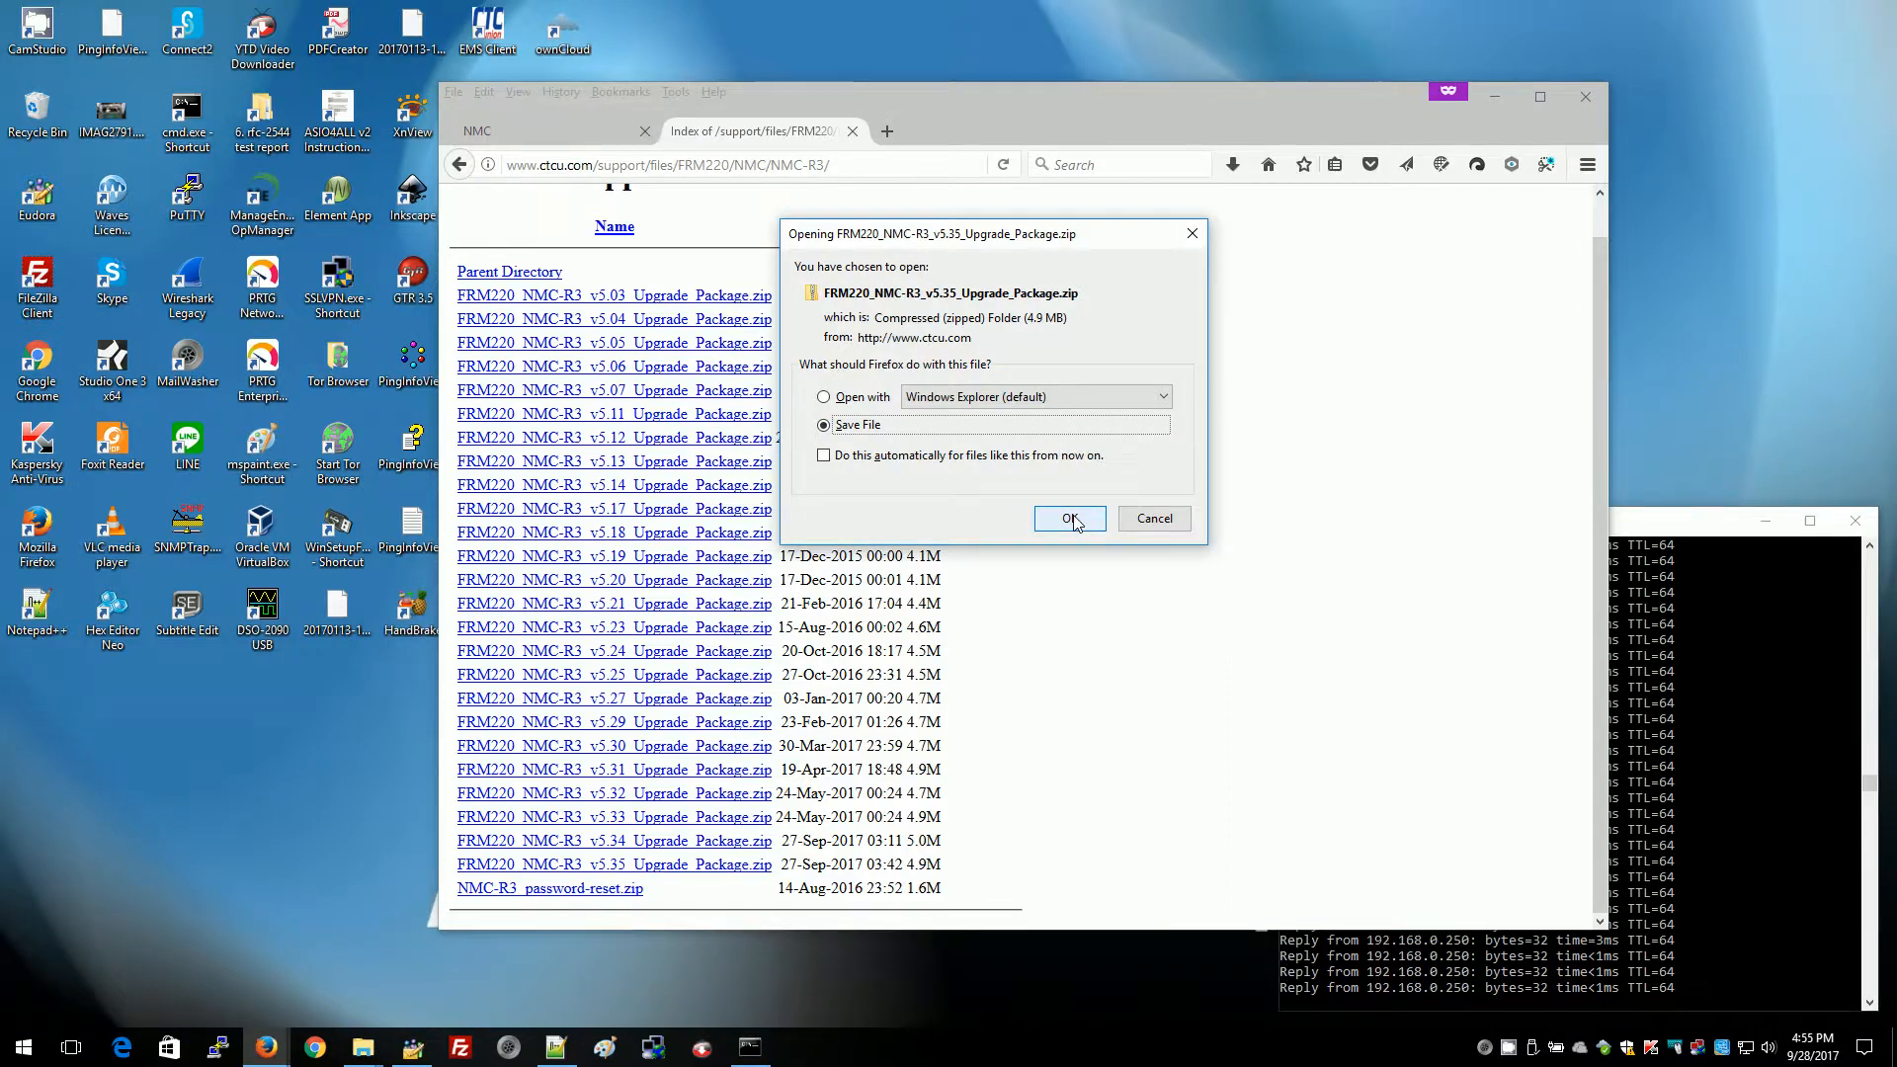
click(1071, 519)
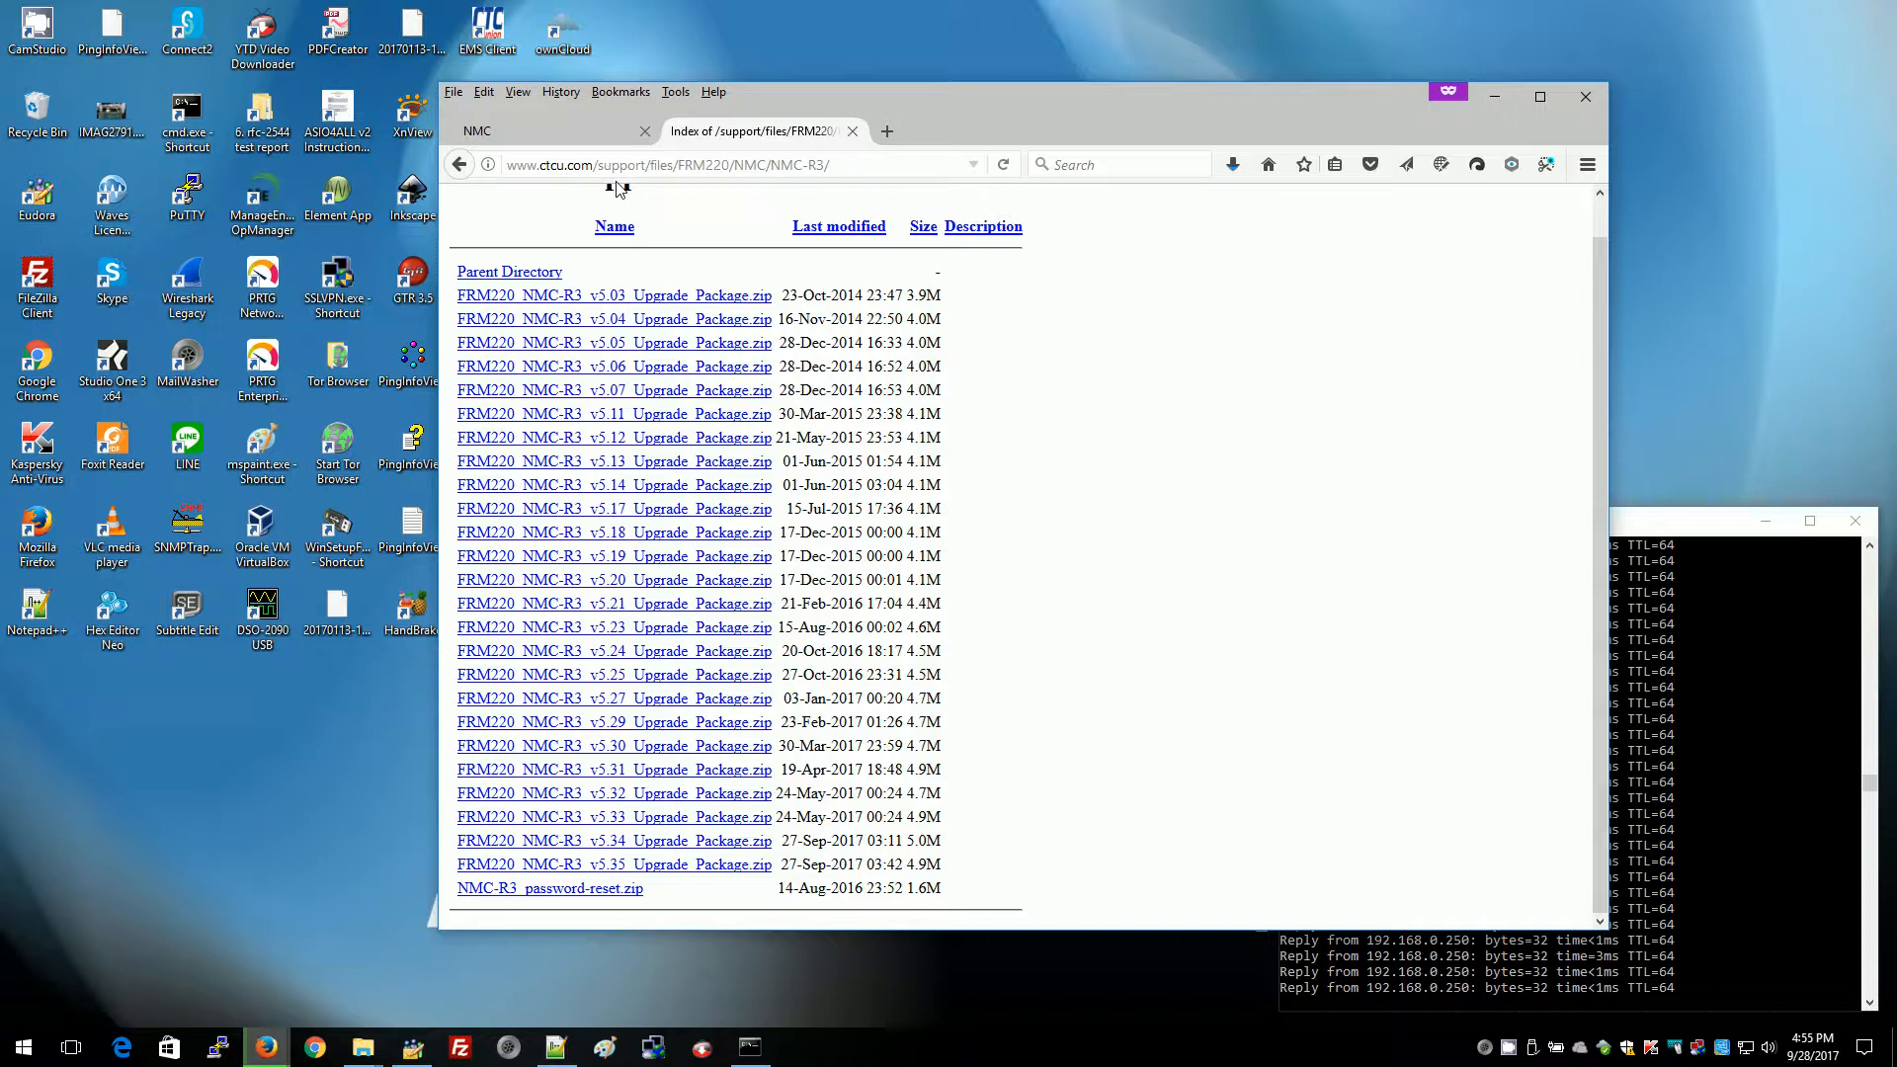
click(852, 130)
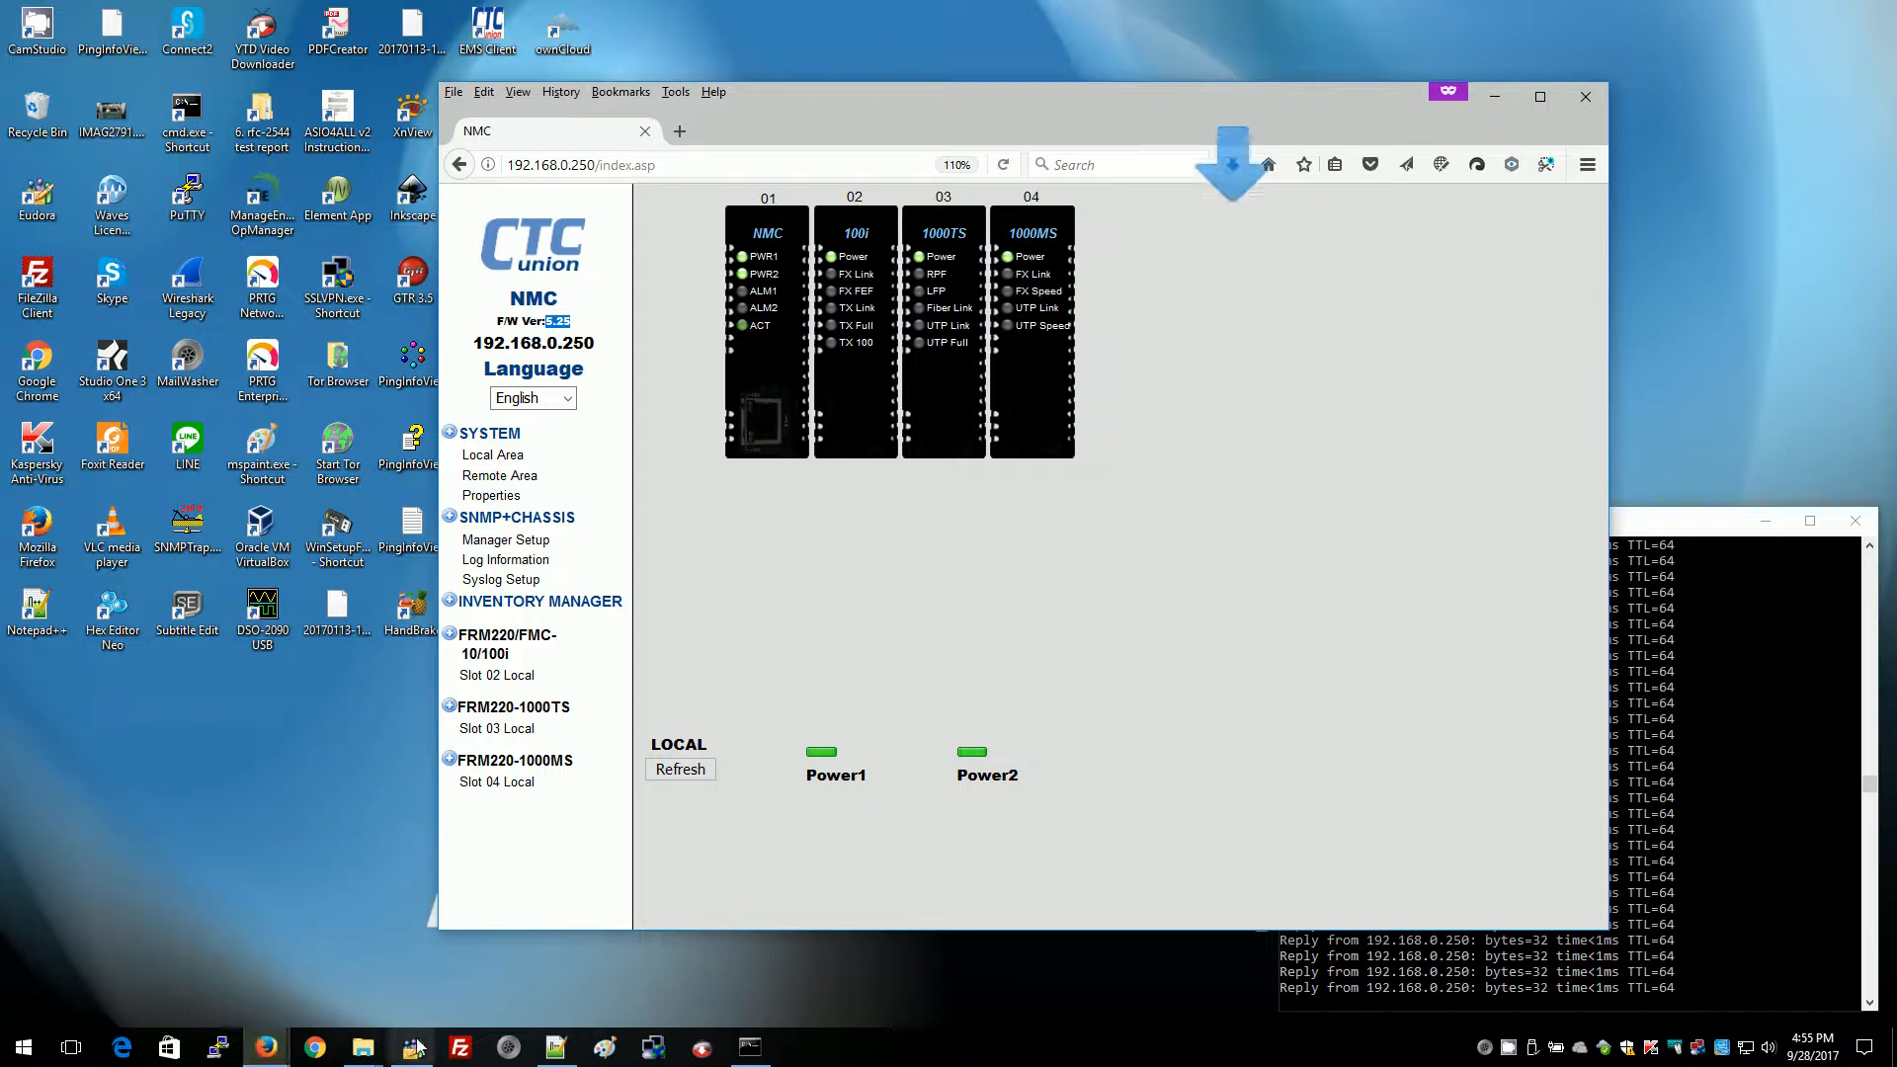
Step: Move FRM220_NMC-R3_v5.35_Upgrade_Package.zip from the Downloads folder to the desktop and minimize the folder window
mouse_move(360, 1053)
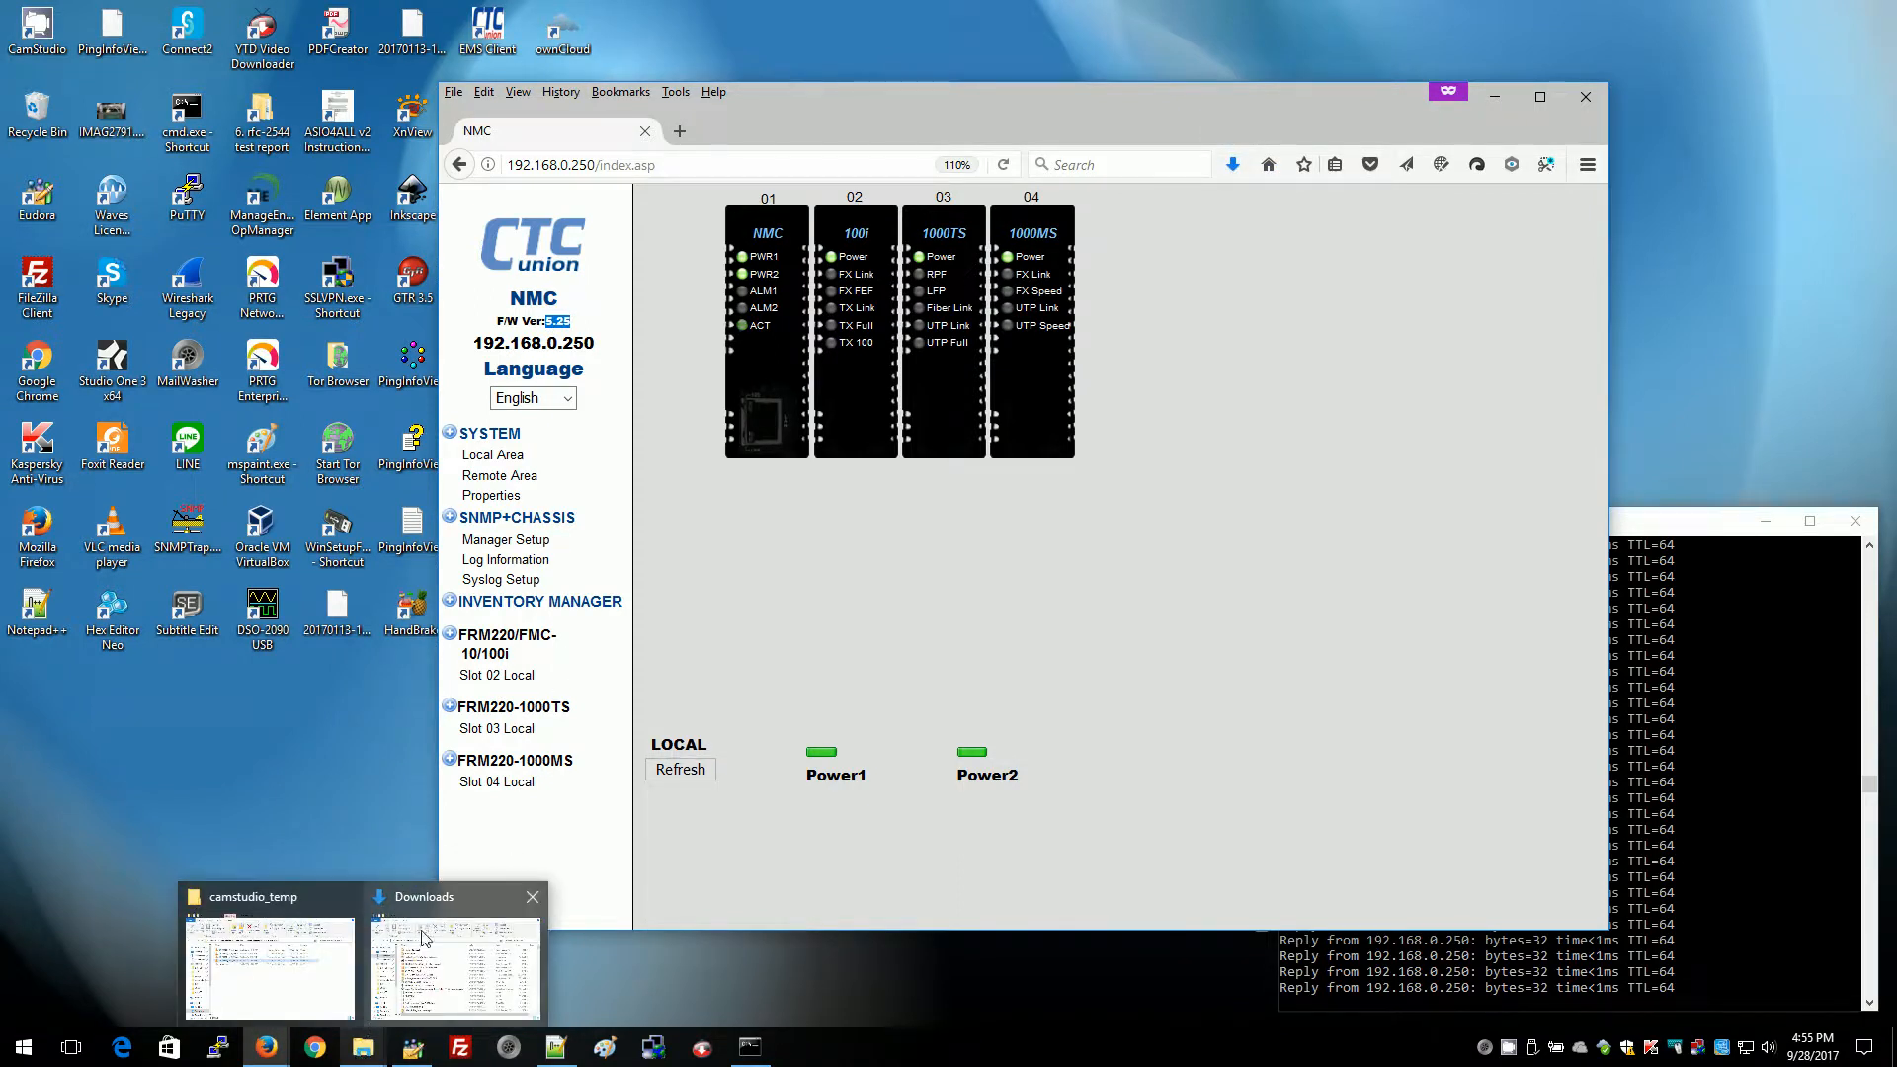
click(459, 896)
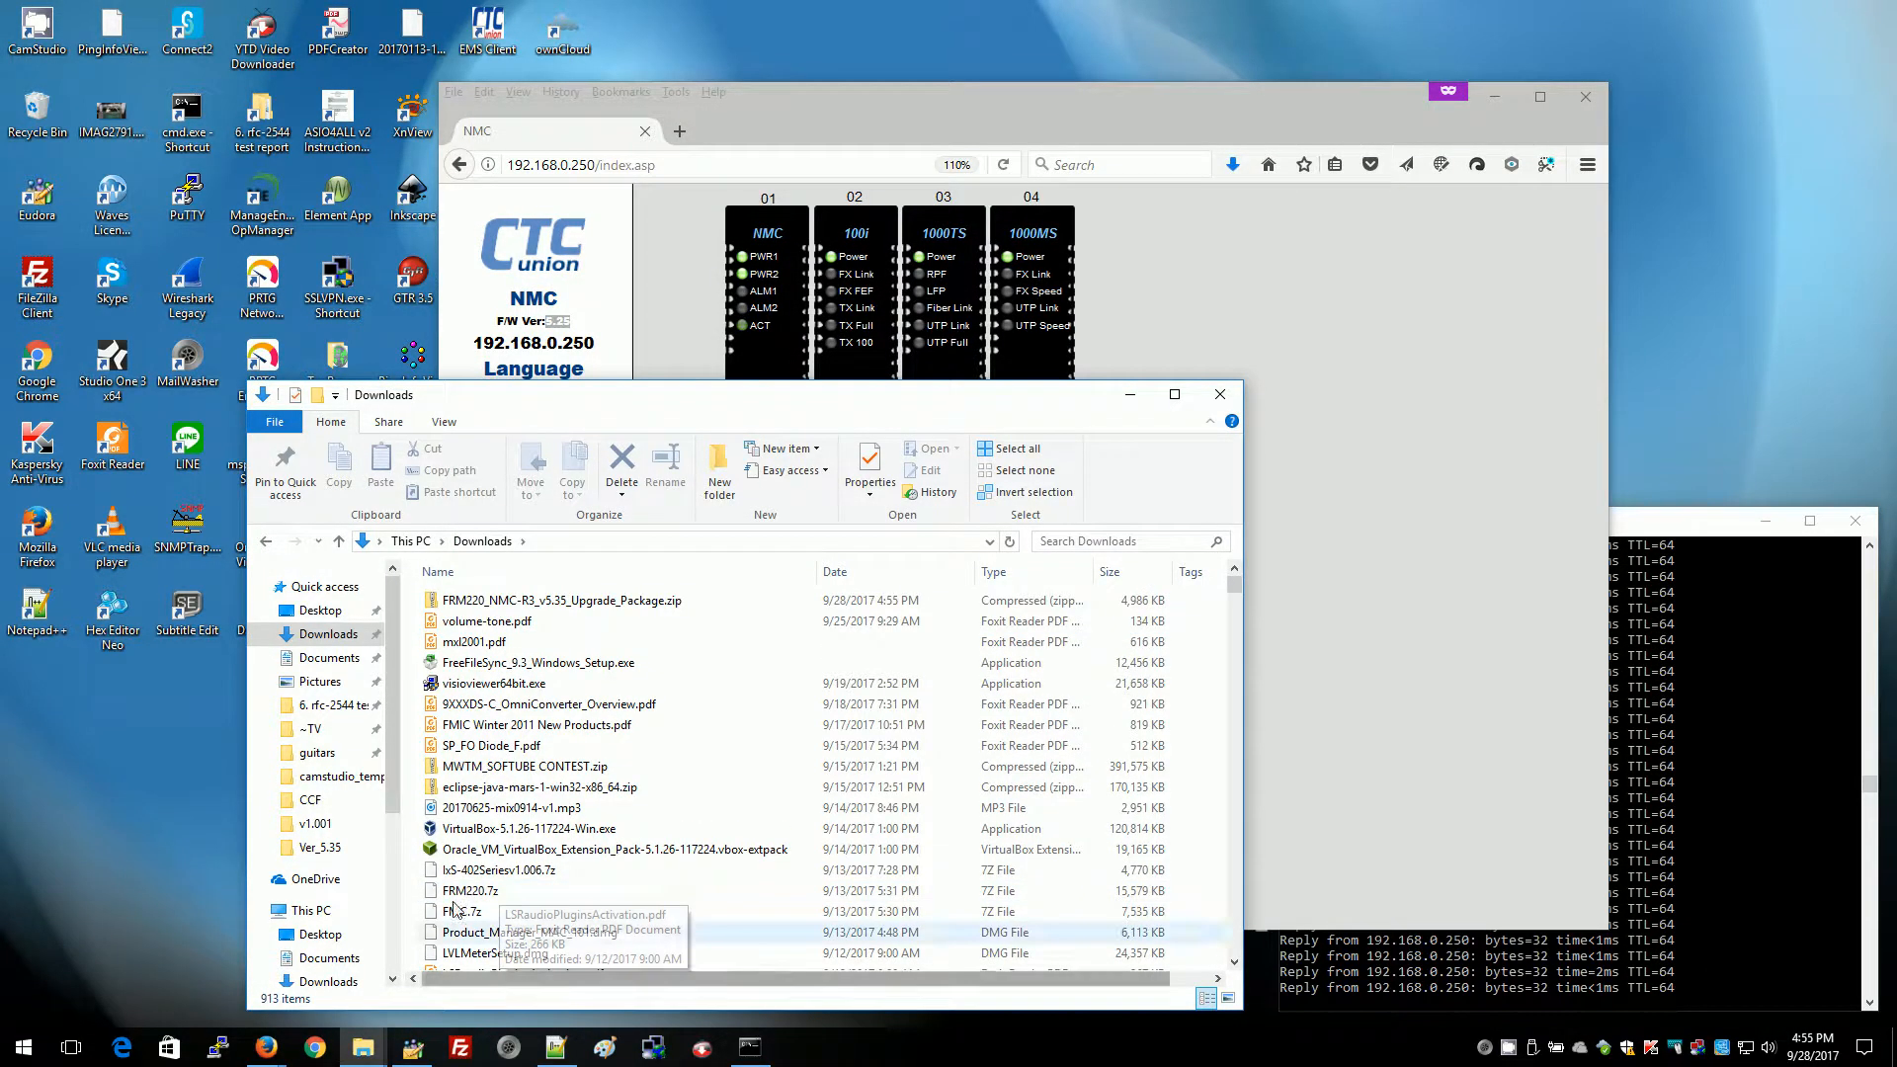
drag(495, 603, 128, 766)
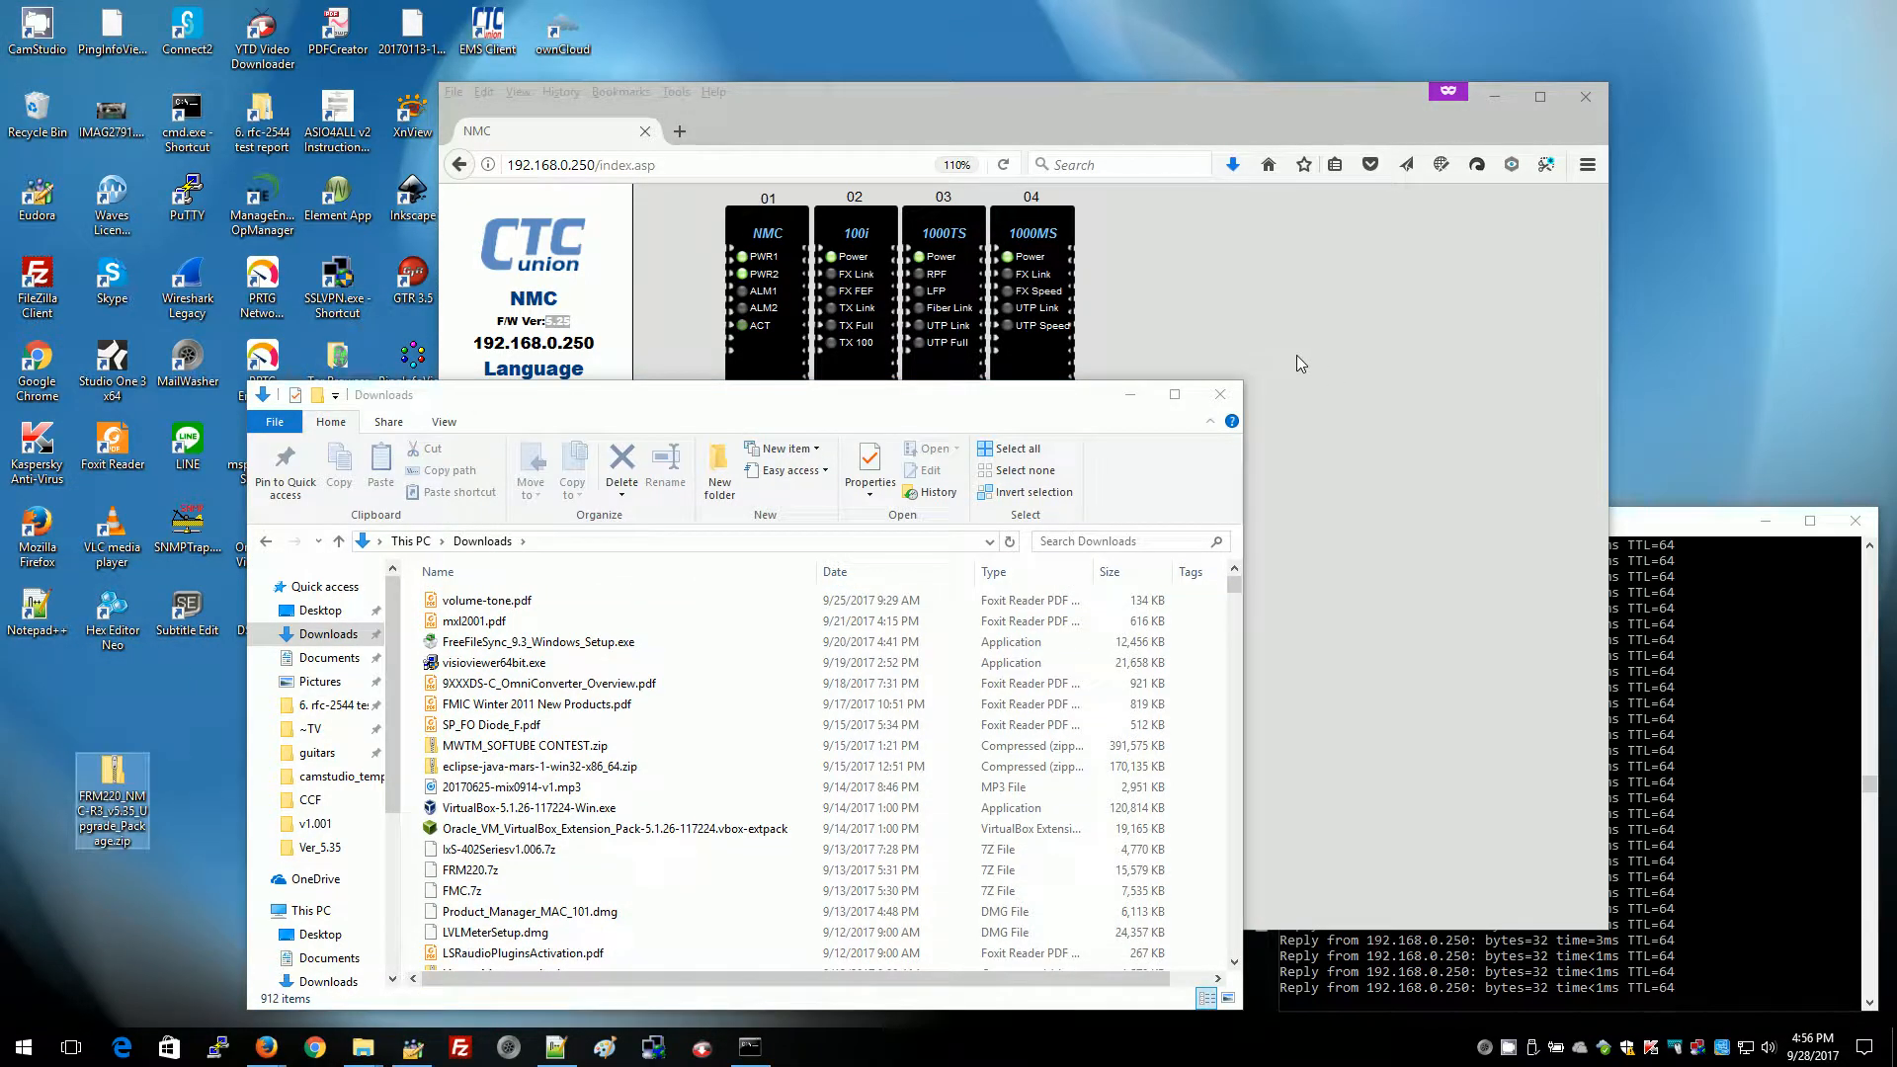
click(1130, 402)
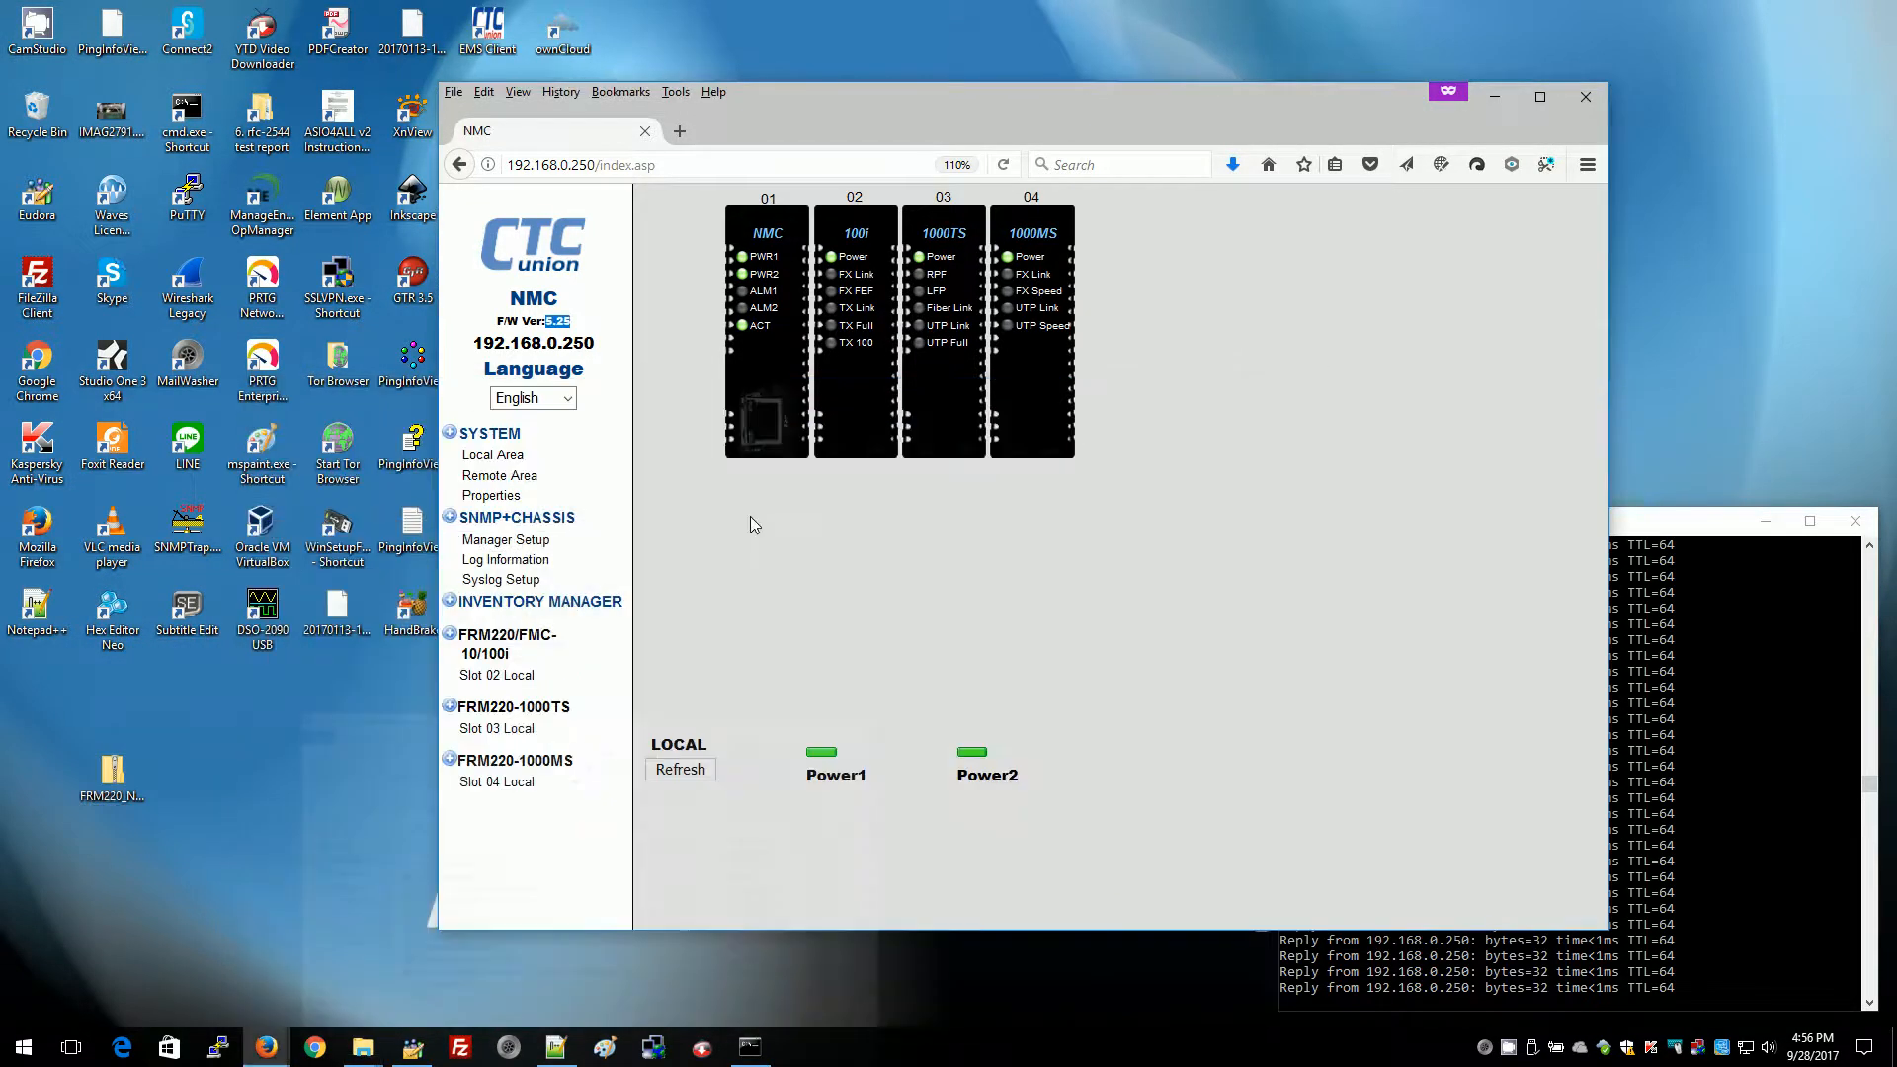
Step: Extract the upgrade package onto the desktop with 7-Zip and open the extracted Ver_5.35 folder
right_click(113, 771)
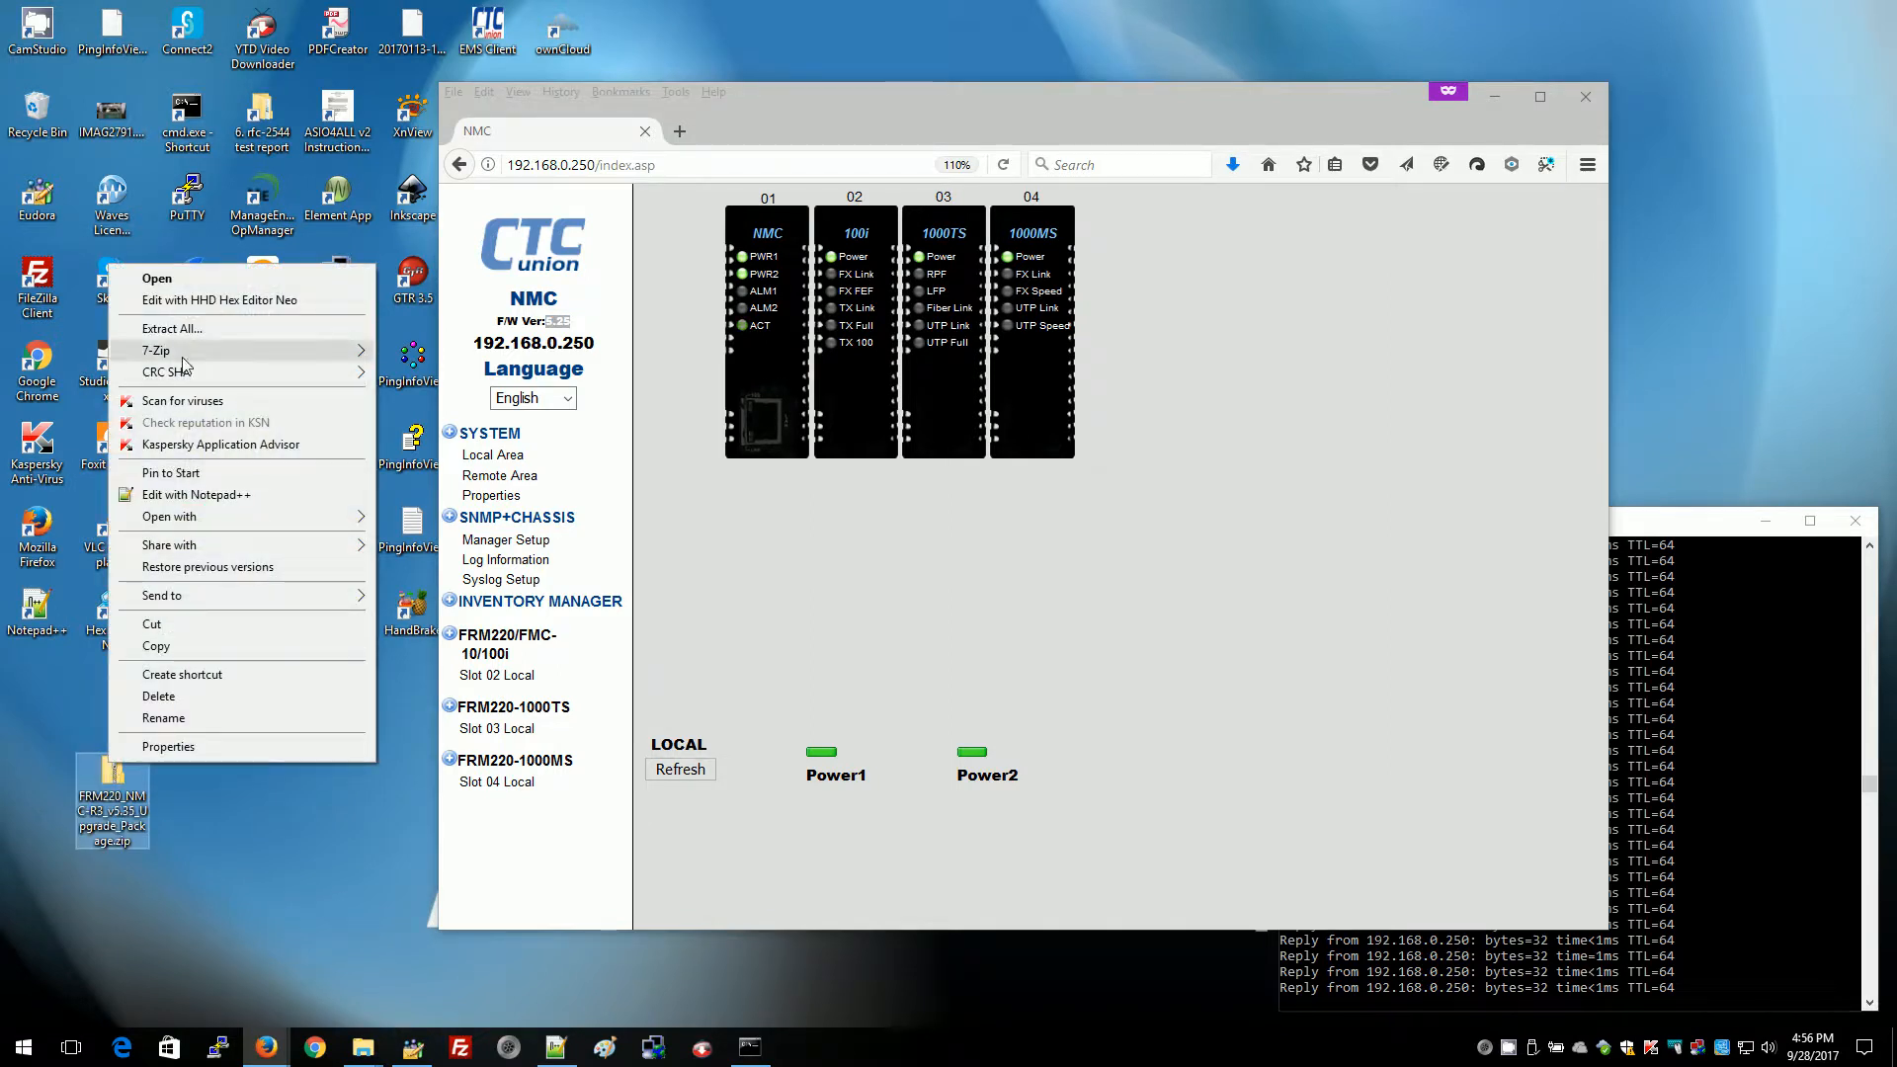
mouse_move(181, 357)
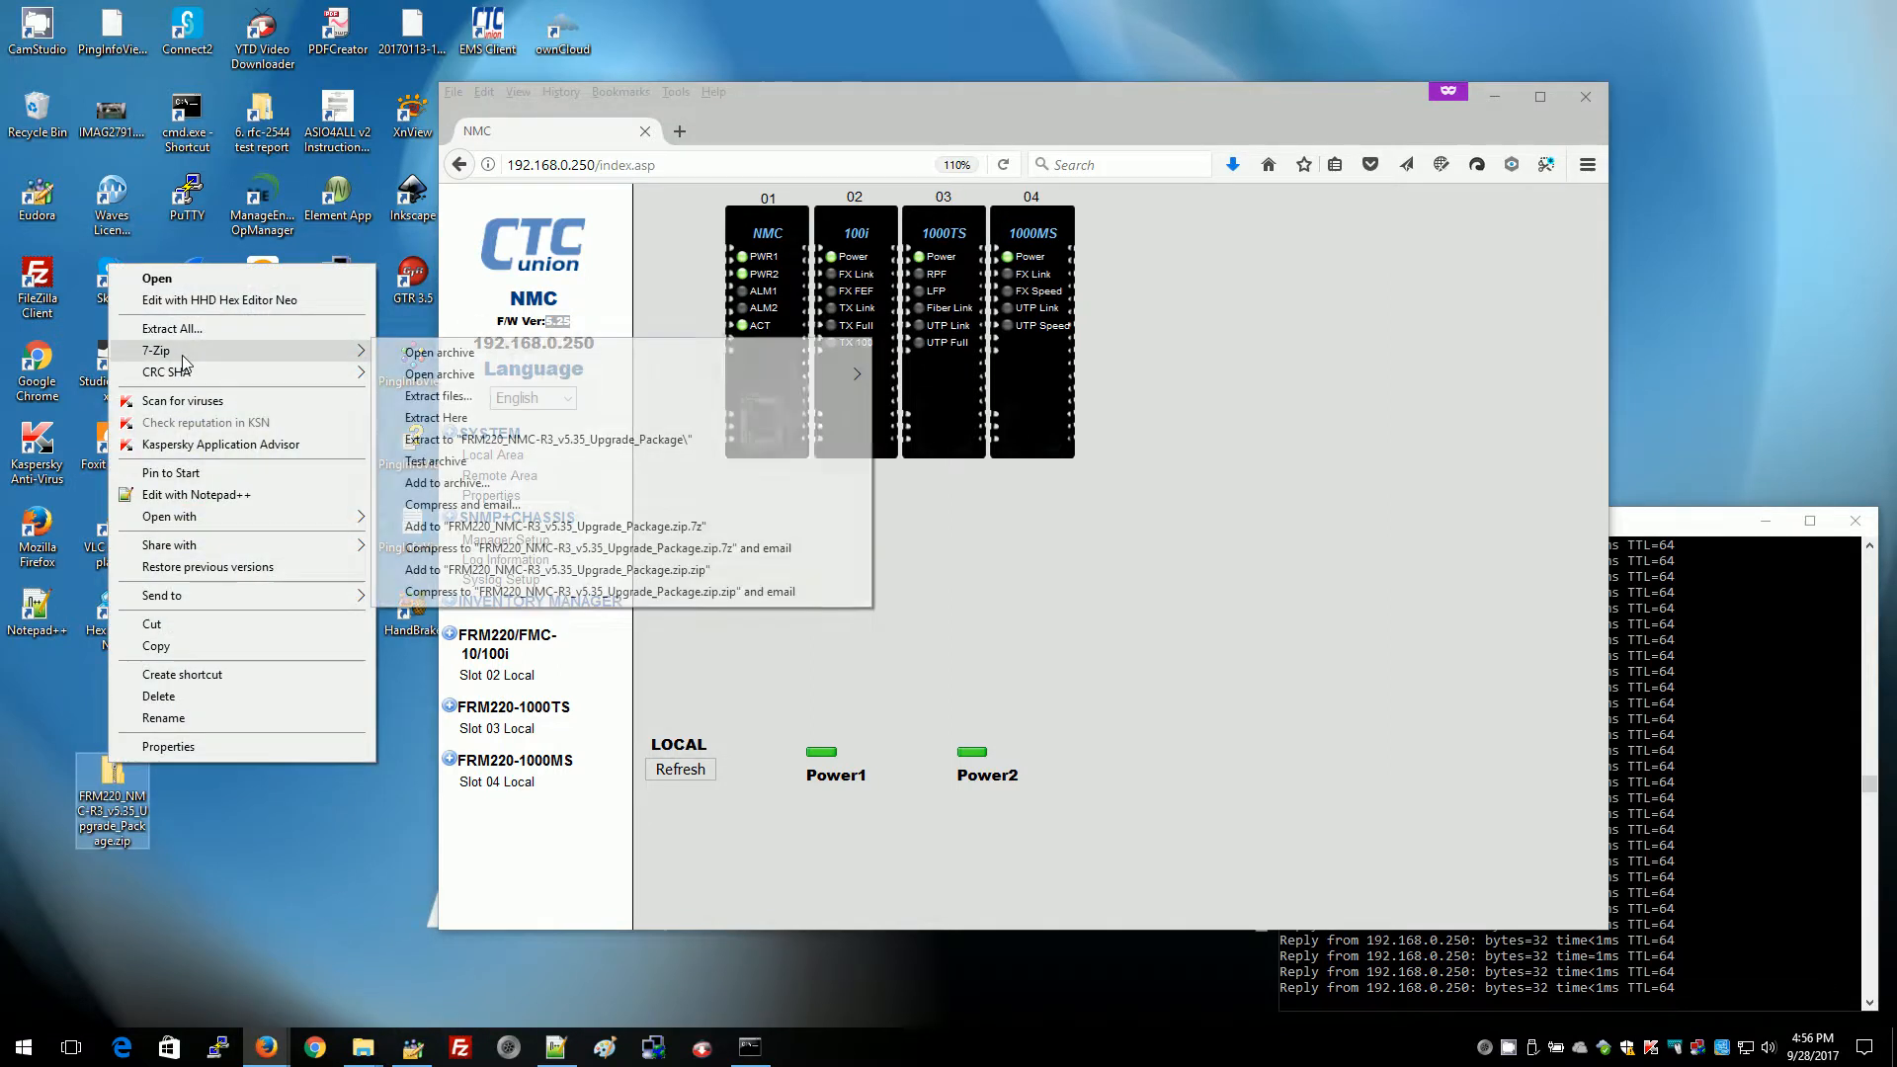
click(432, 419)
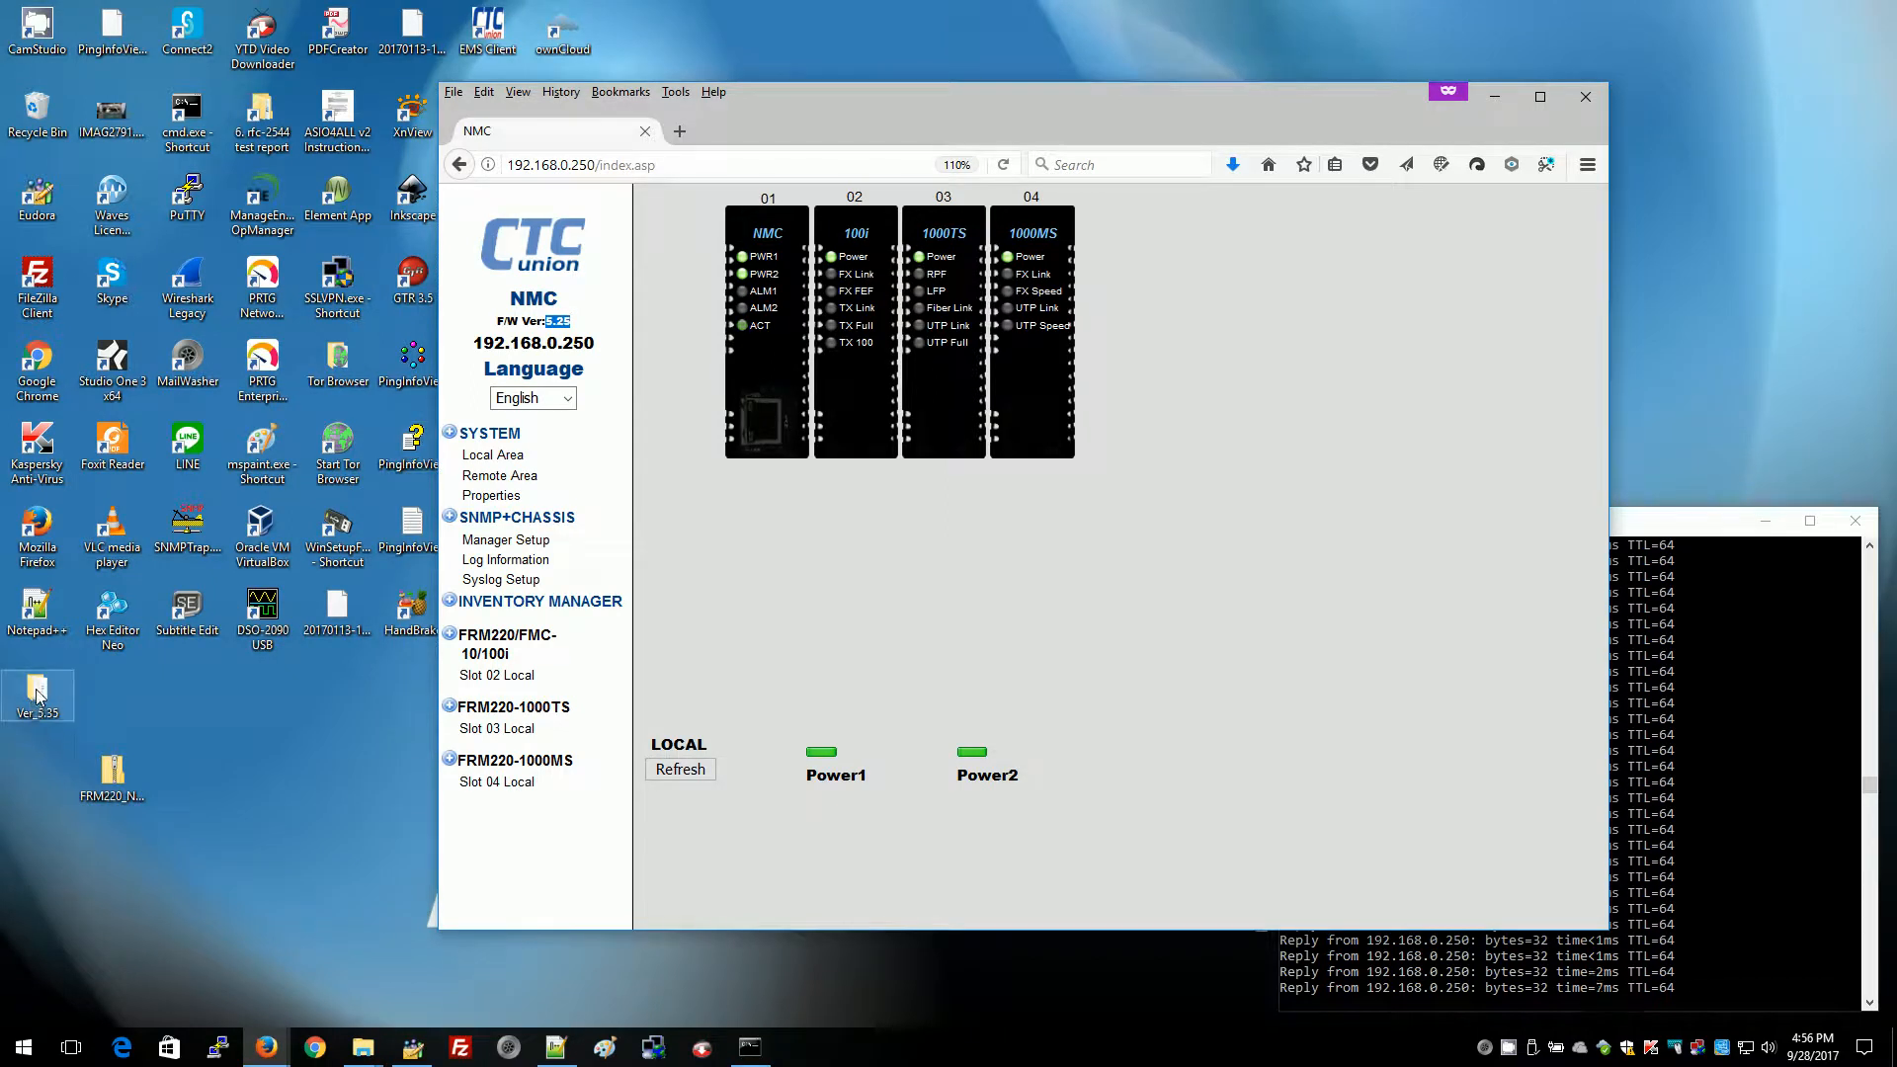
double_click(37, 695)
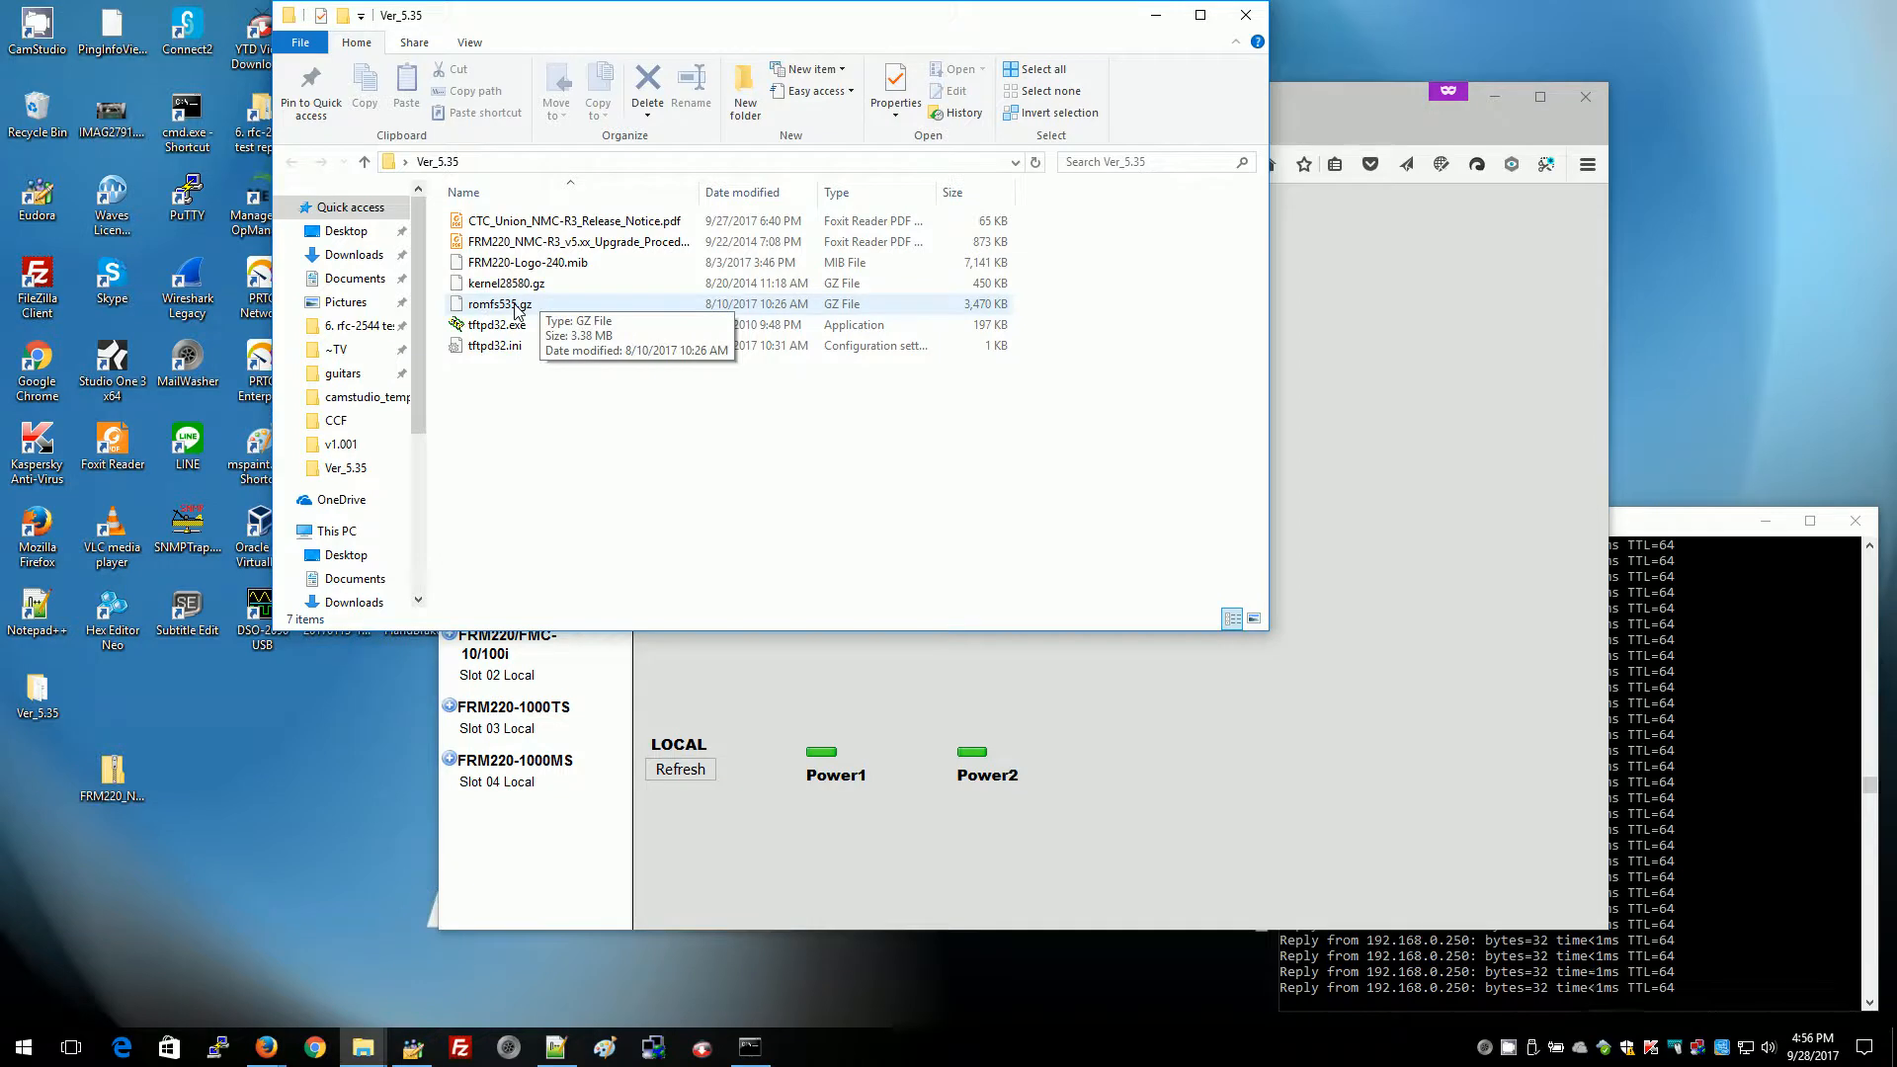
drag(581, 21, 665, 69)
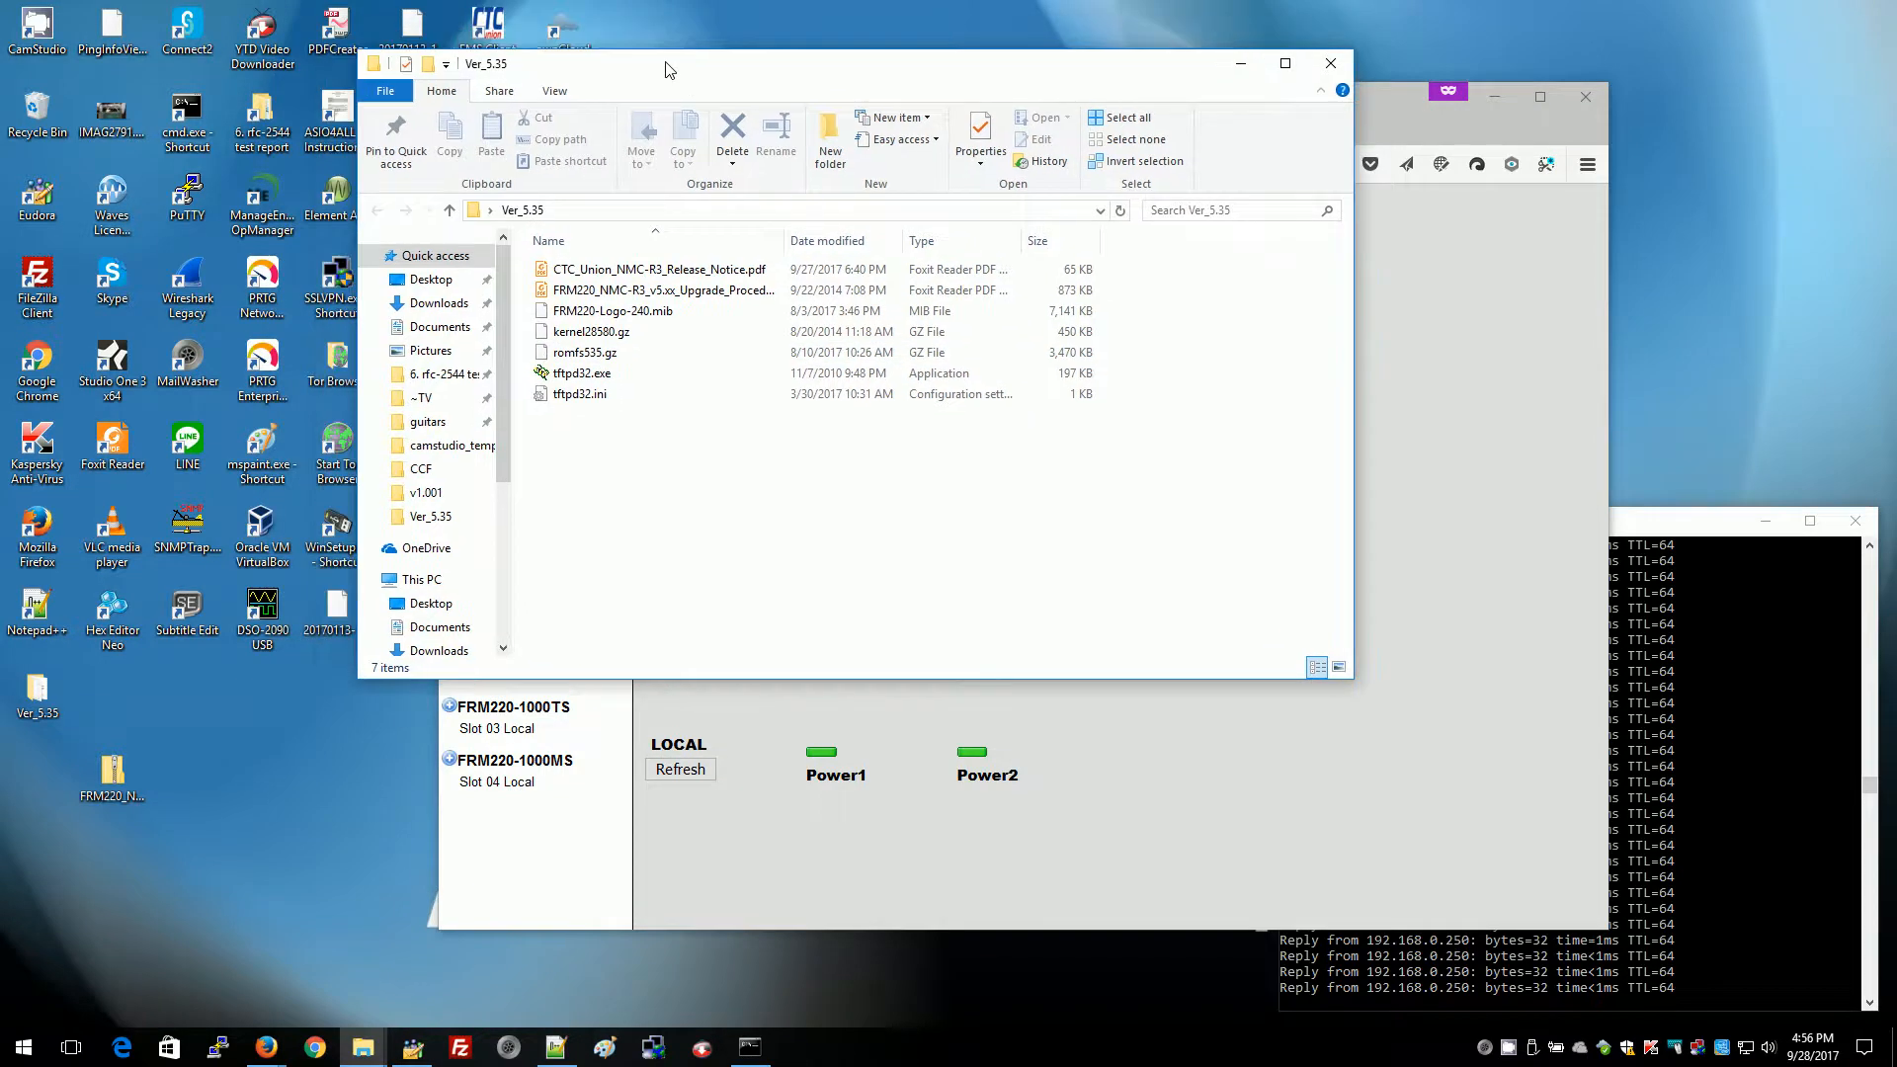
Step: Change the File-System File Name to romfs535.gz in the NMC's system settings and apply the parameters
click(1391, 115)
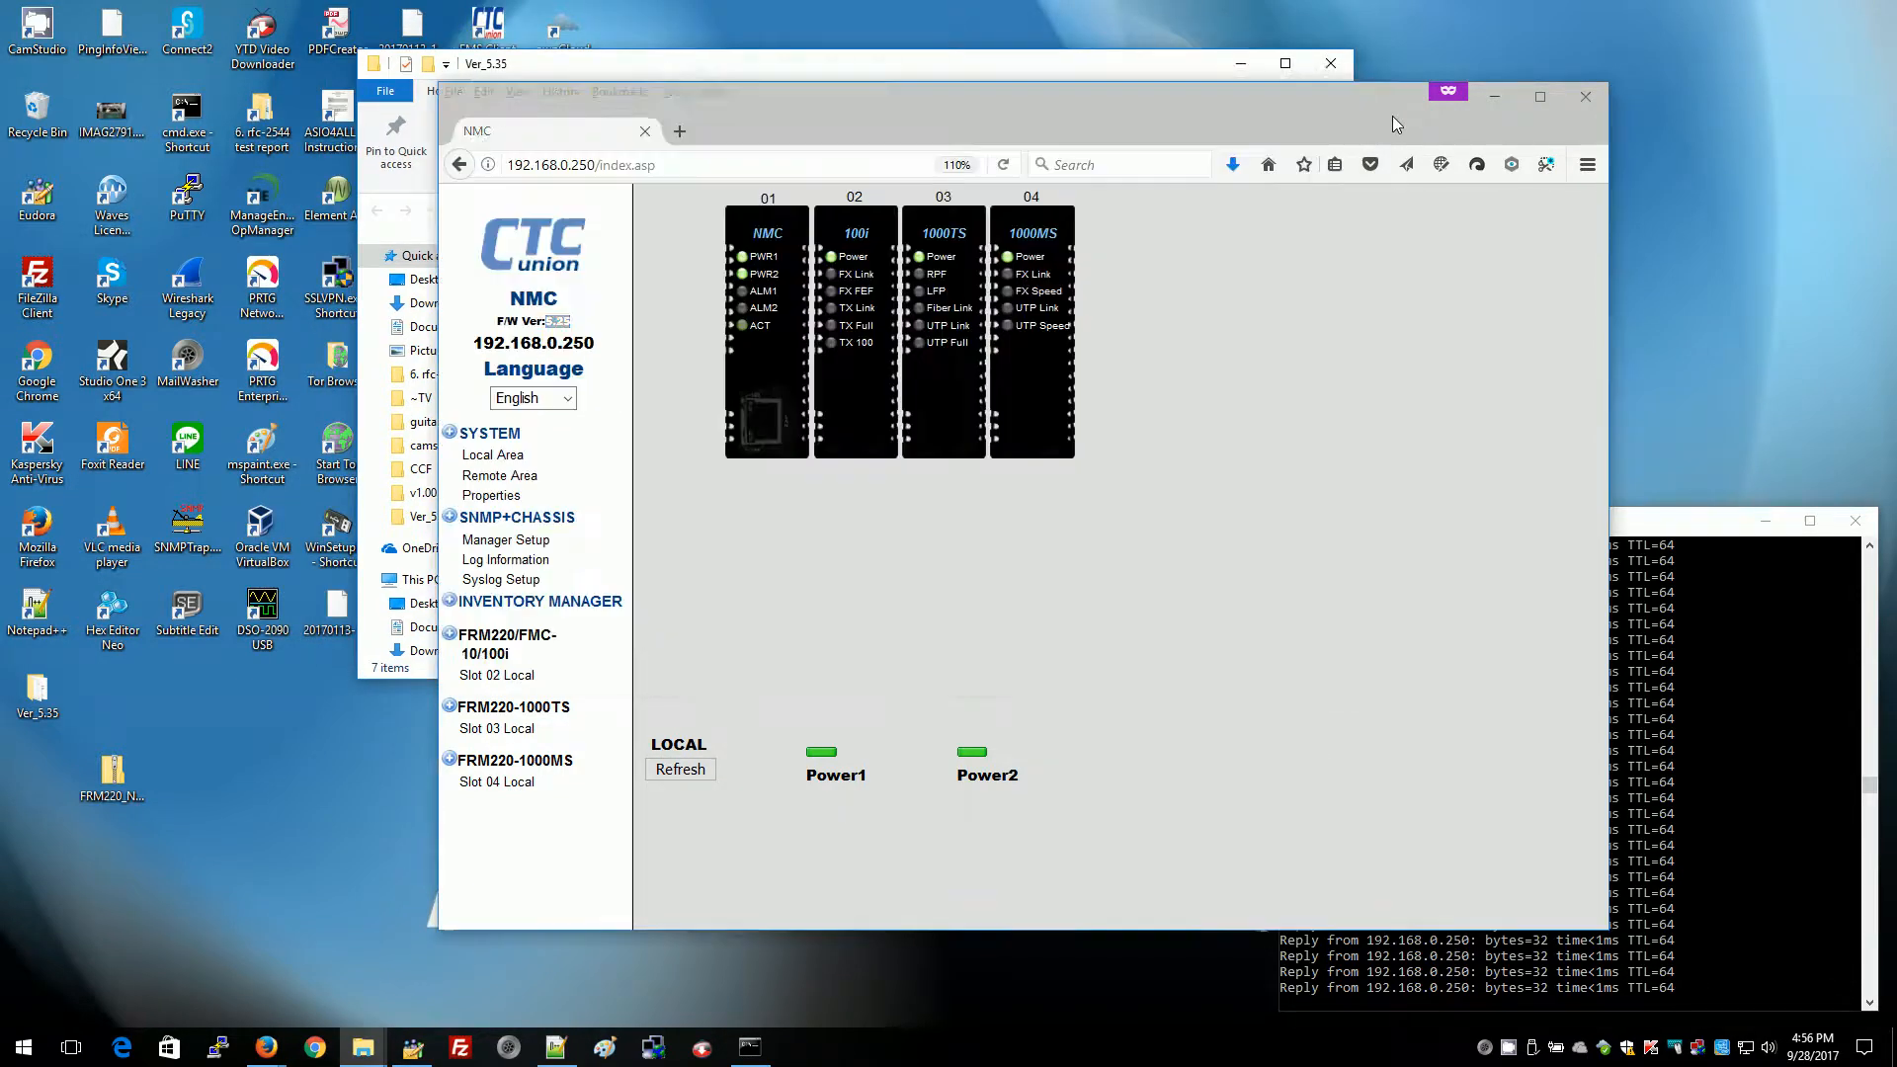
click(495, 438)
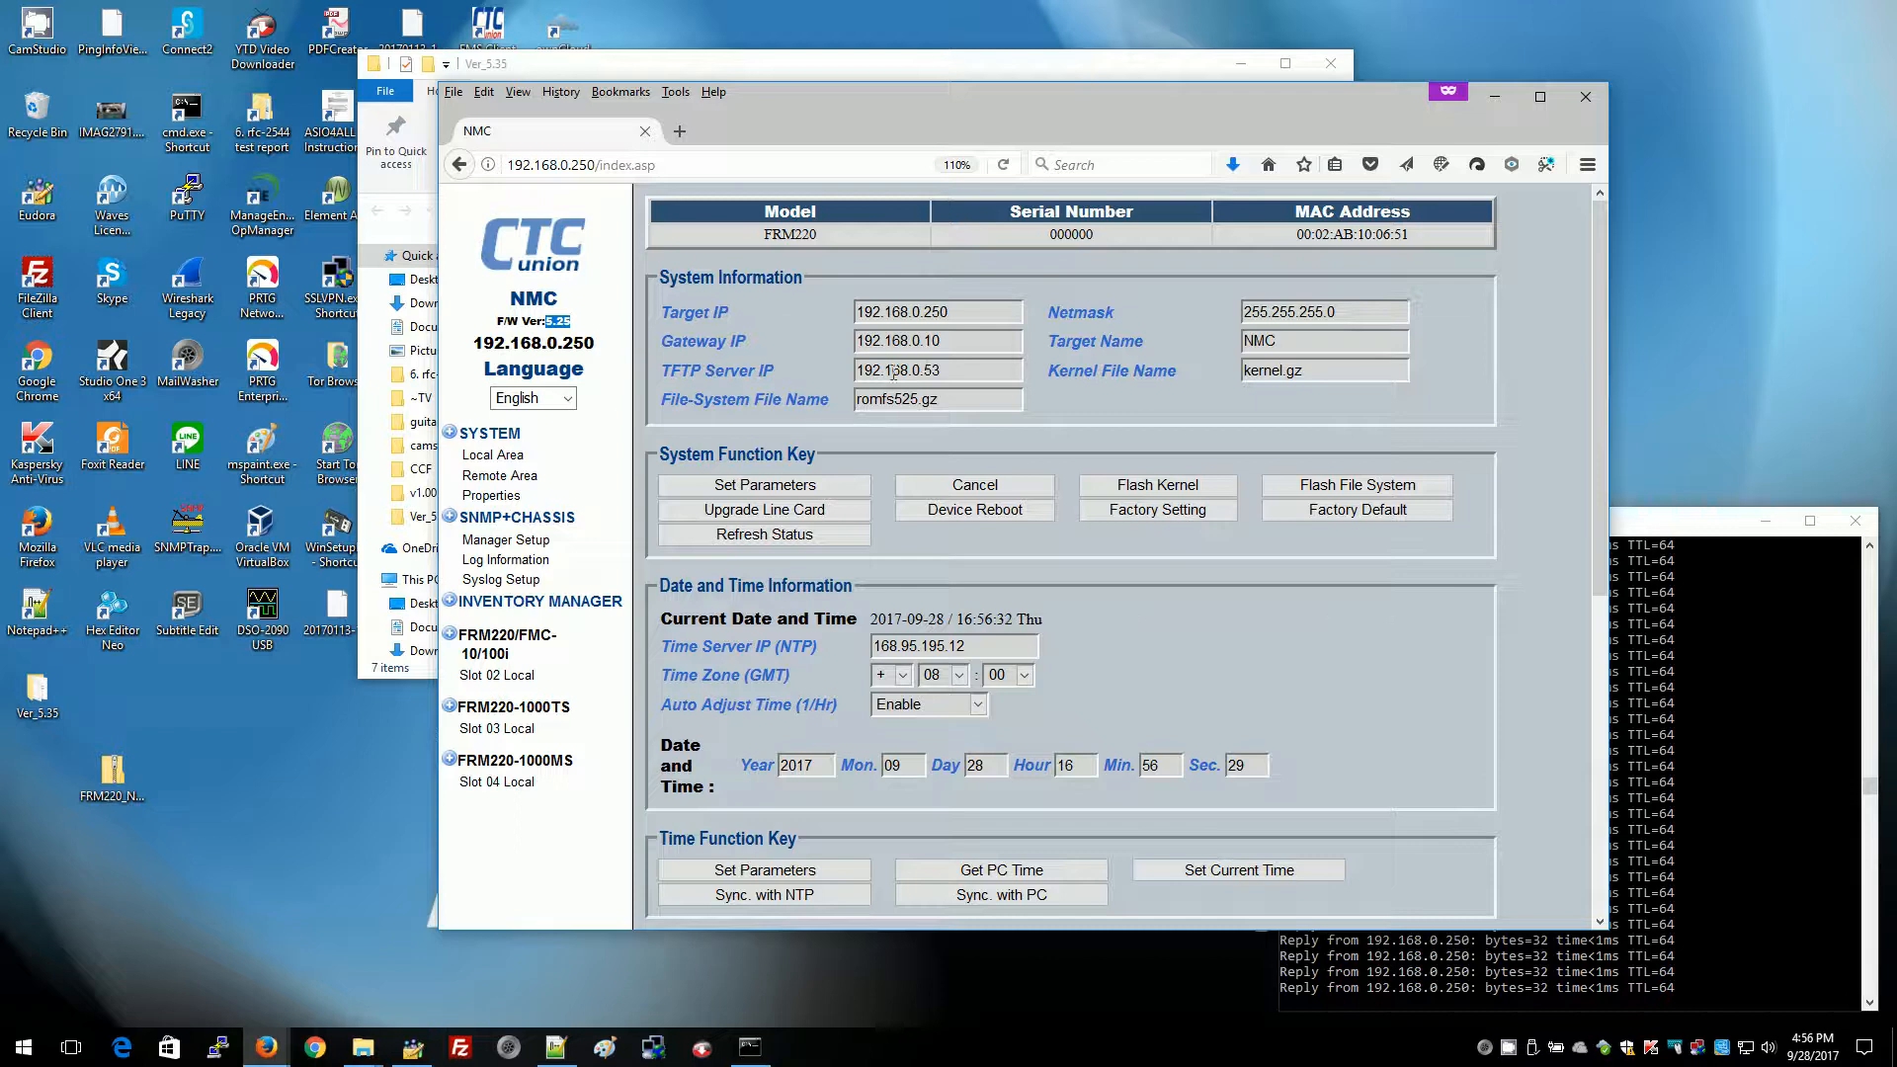
drag(856, 370, 939, 372)
drag(902, 403, 912, 404)
text(3)
click(760, 490)
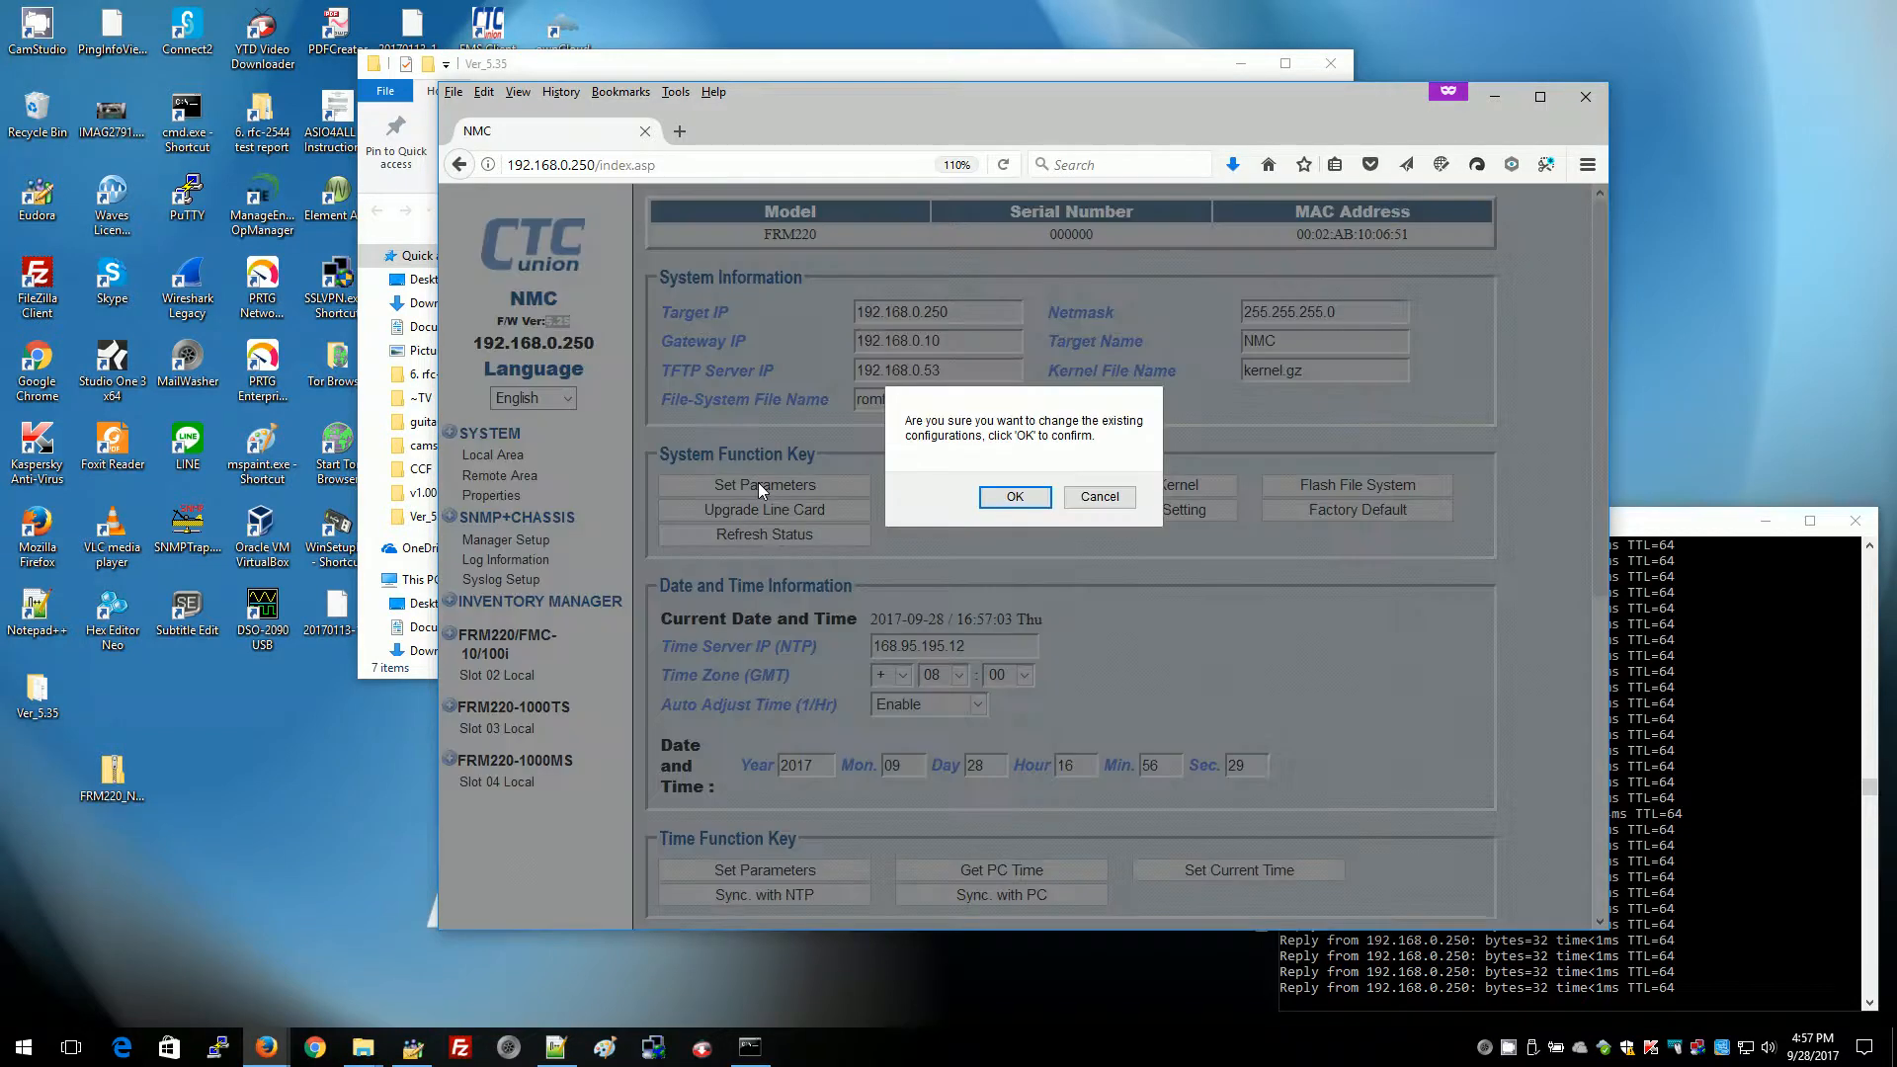
click(1015, 498)
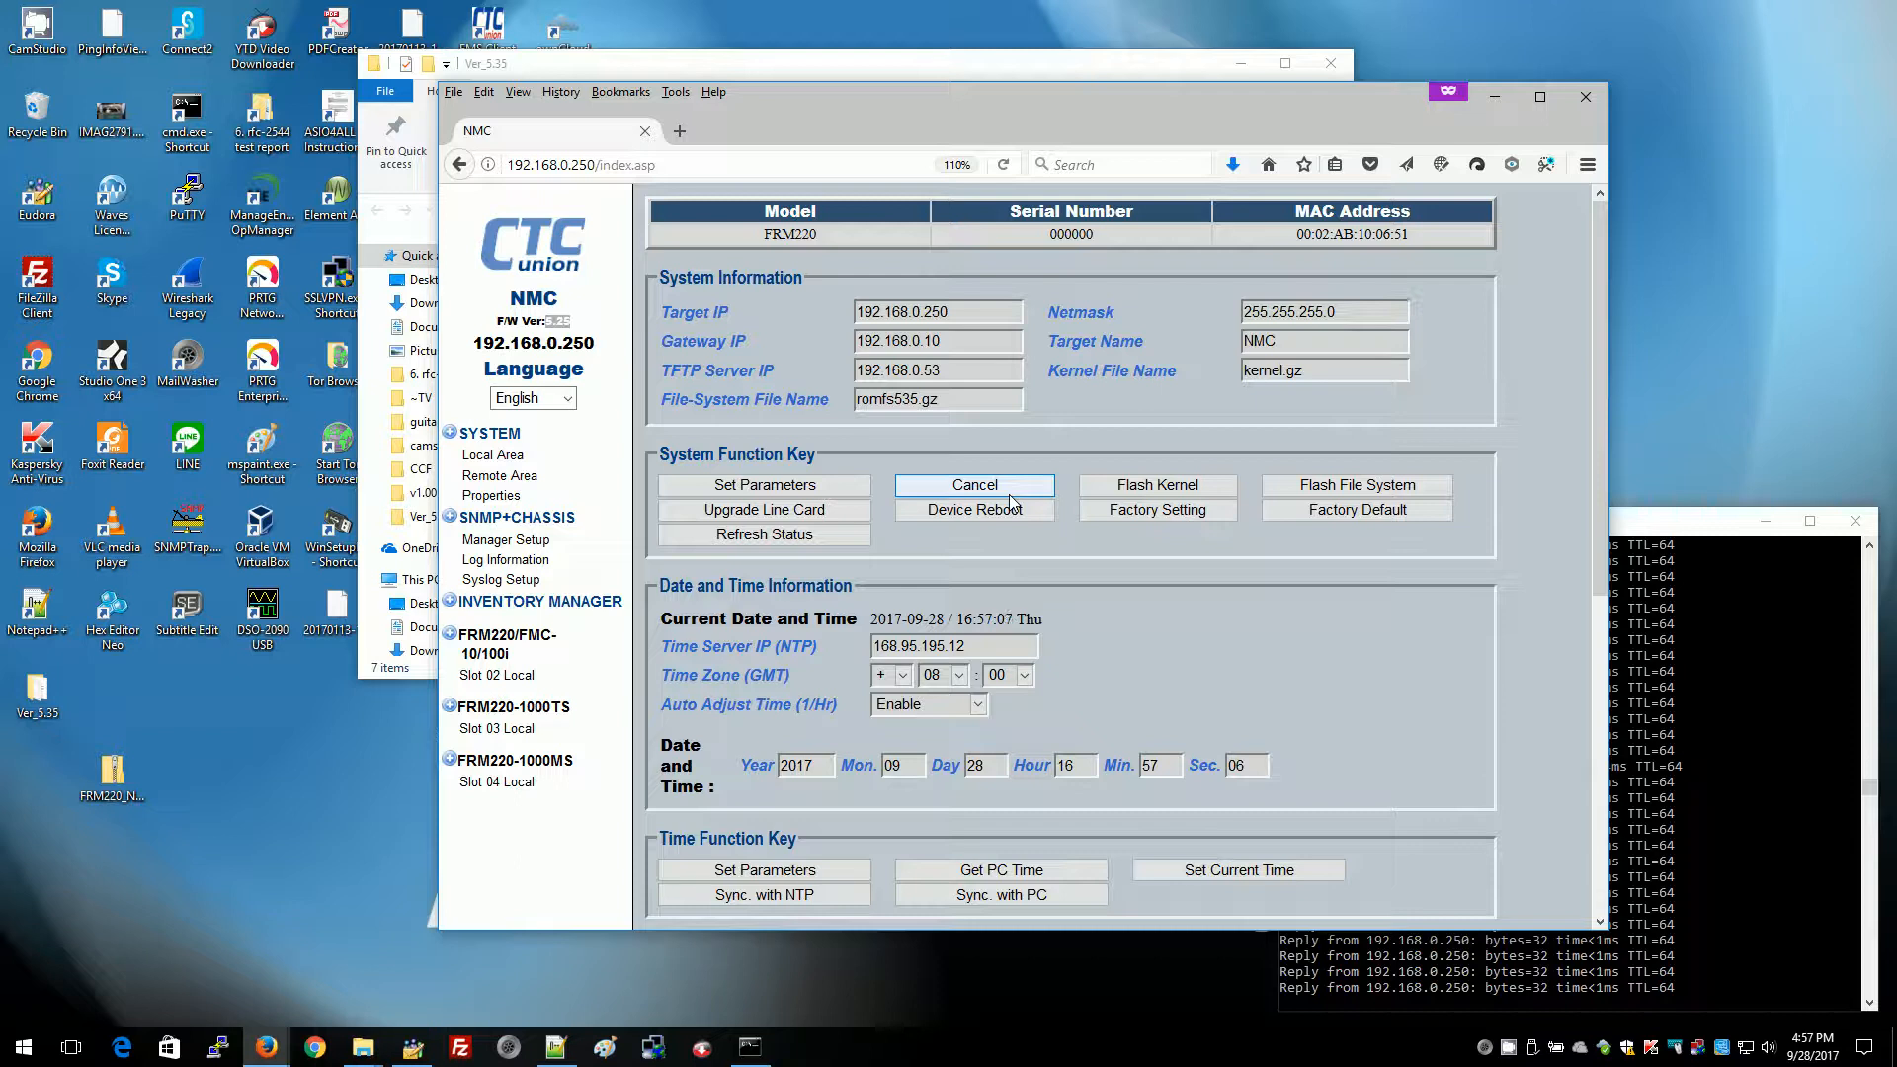
Step: Start the tftpd32.exe server from the Ver_5.35 folder and flash the NMC's file system over TFTP
click(613, 62)
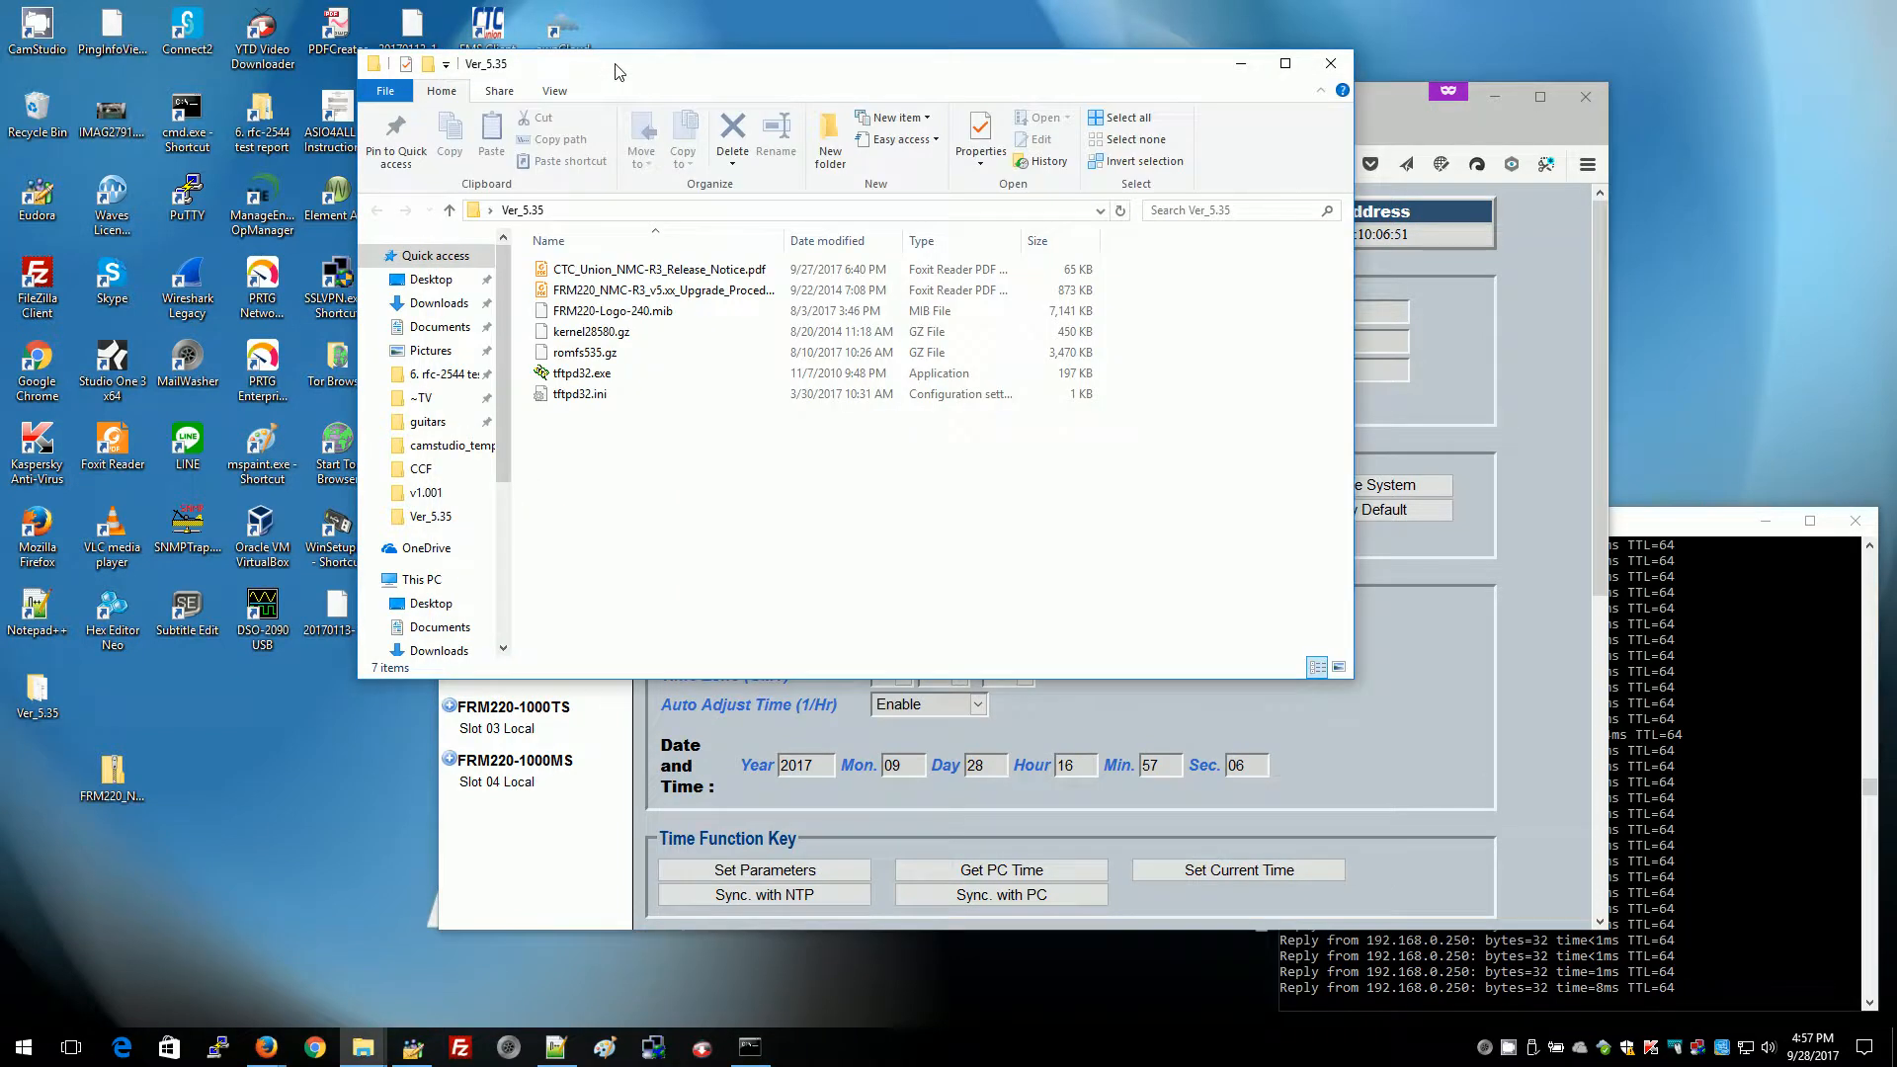
double_click(591, 376)
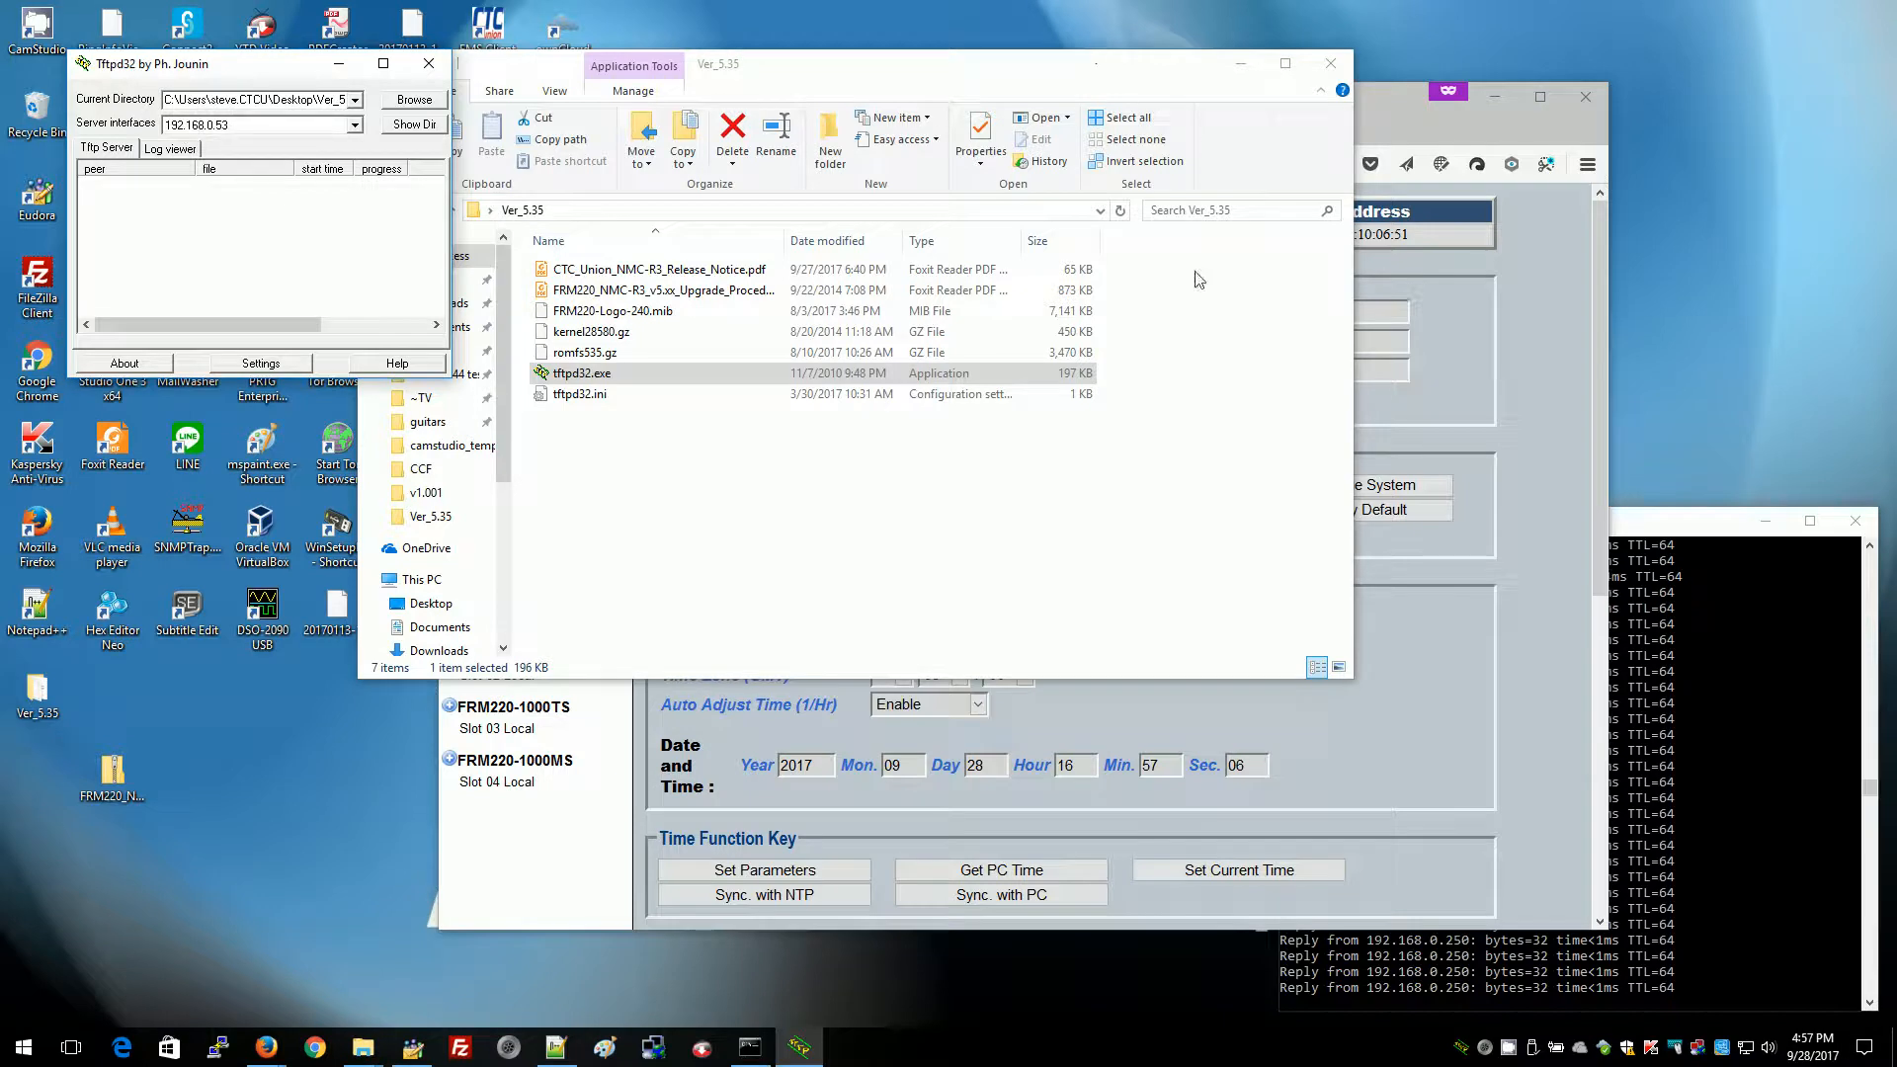
click(1396, 123)
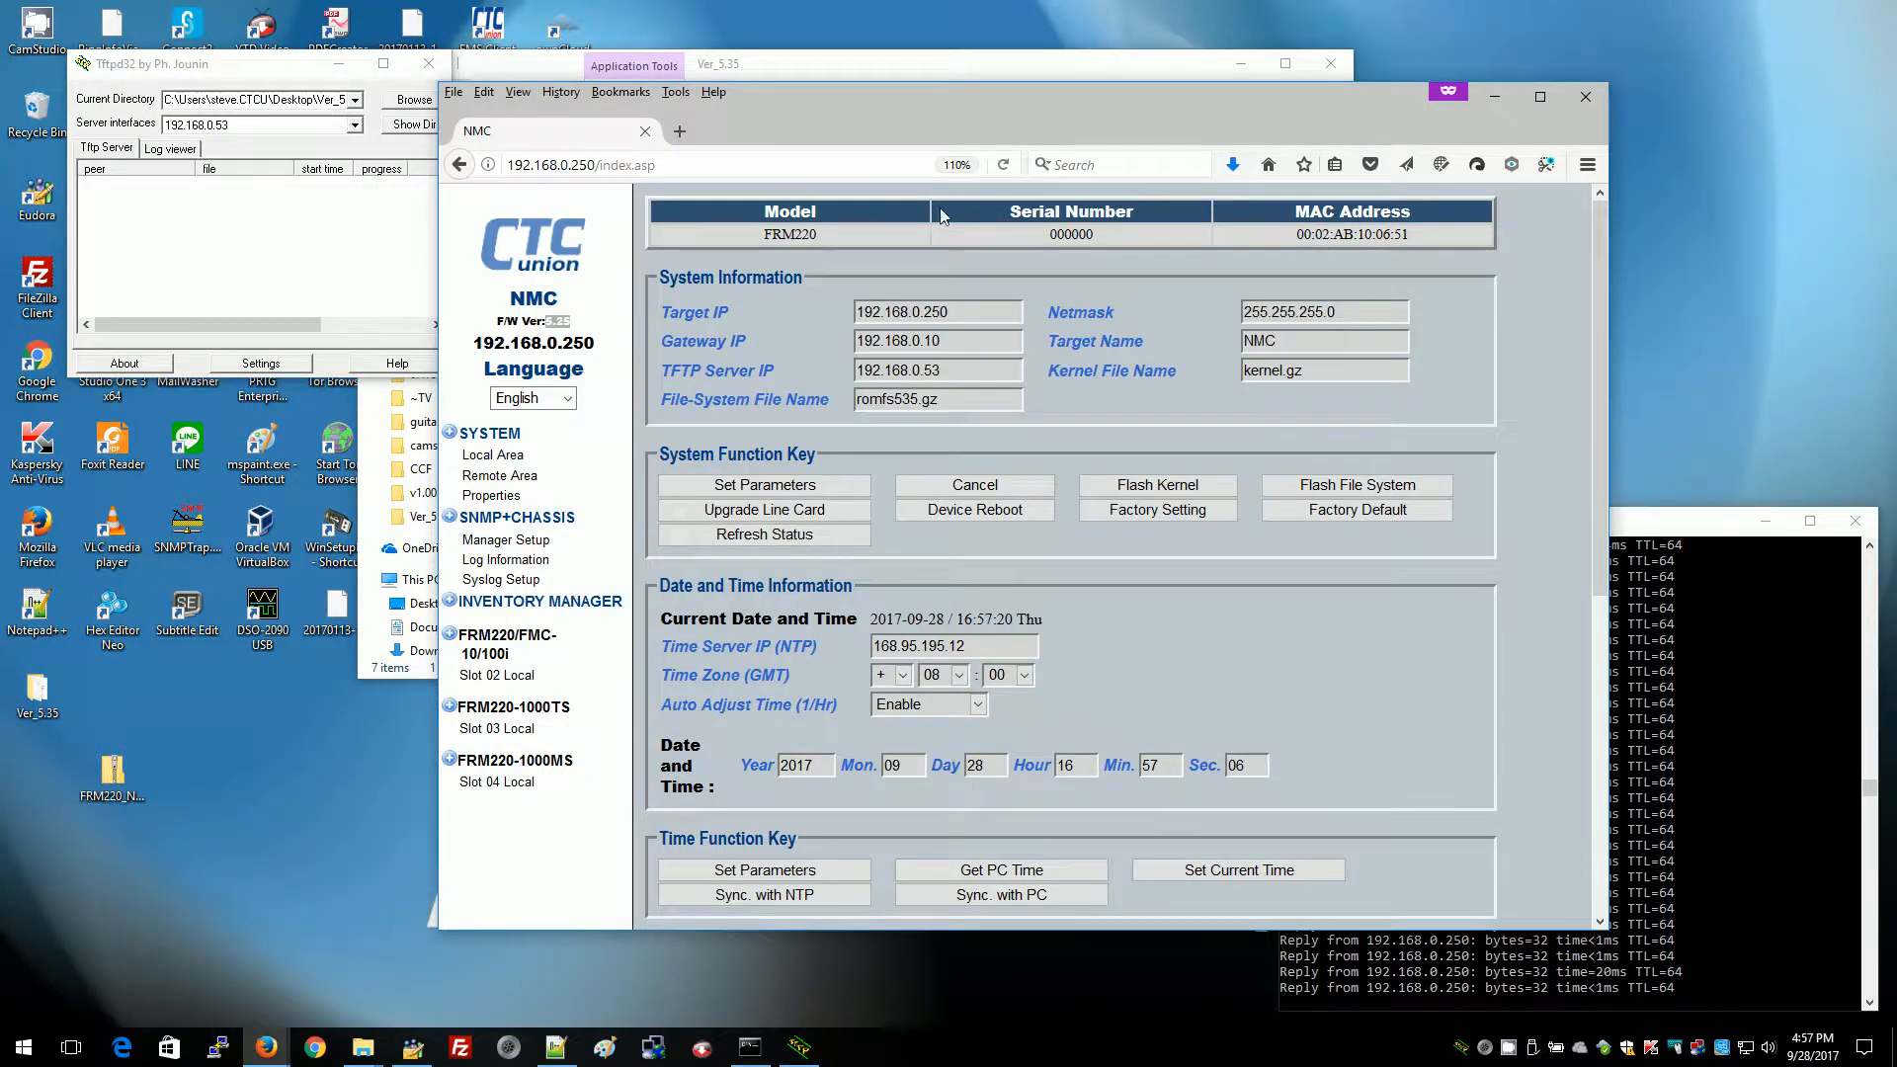
click(1368, 486)
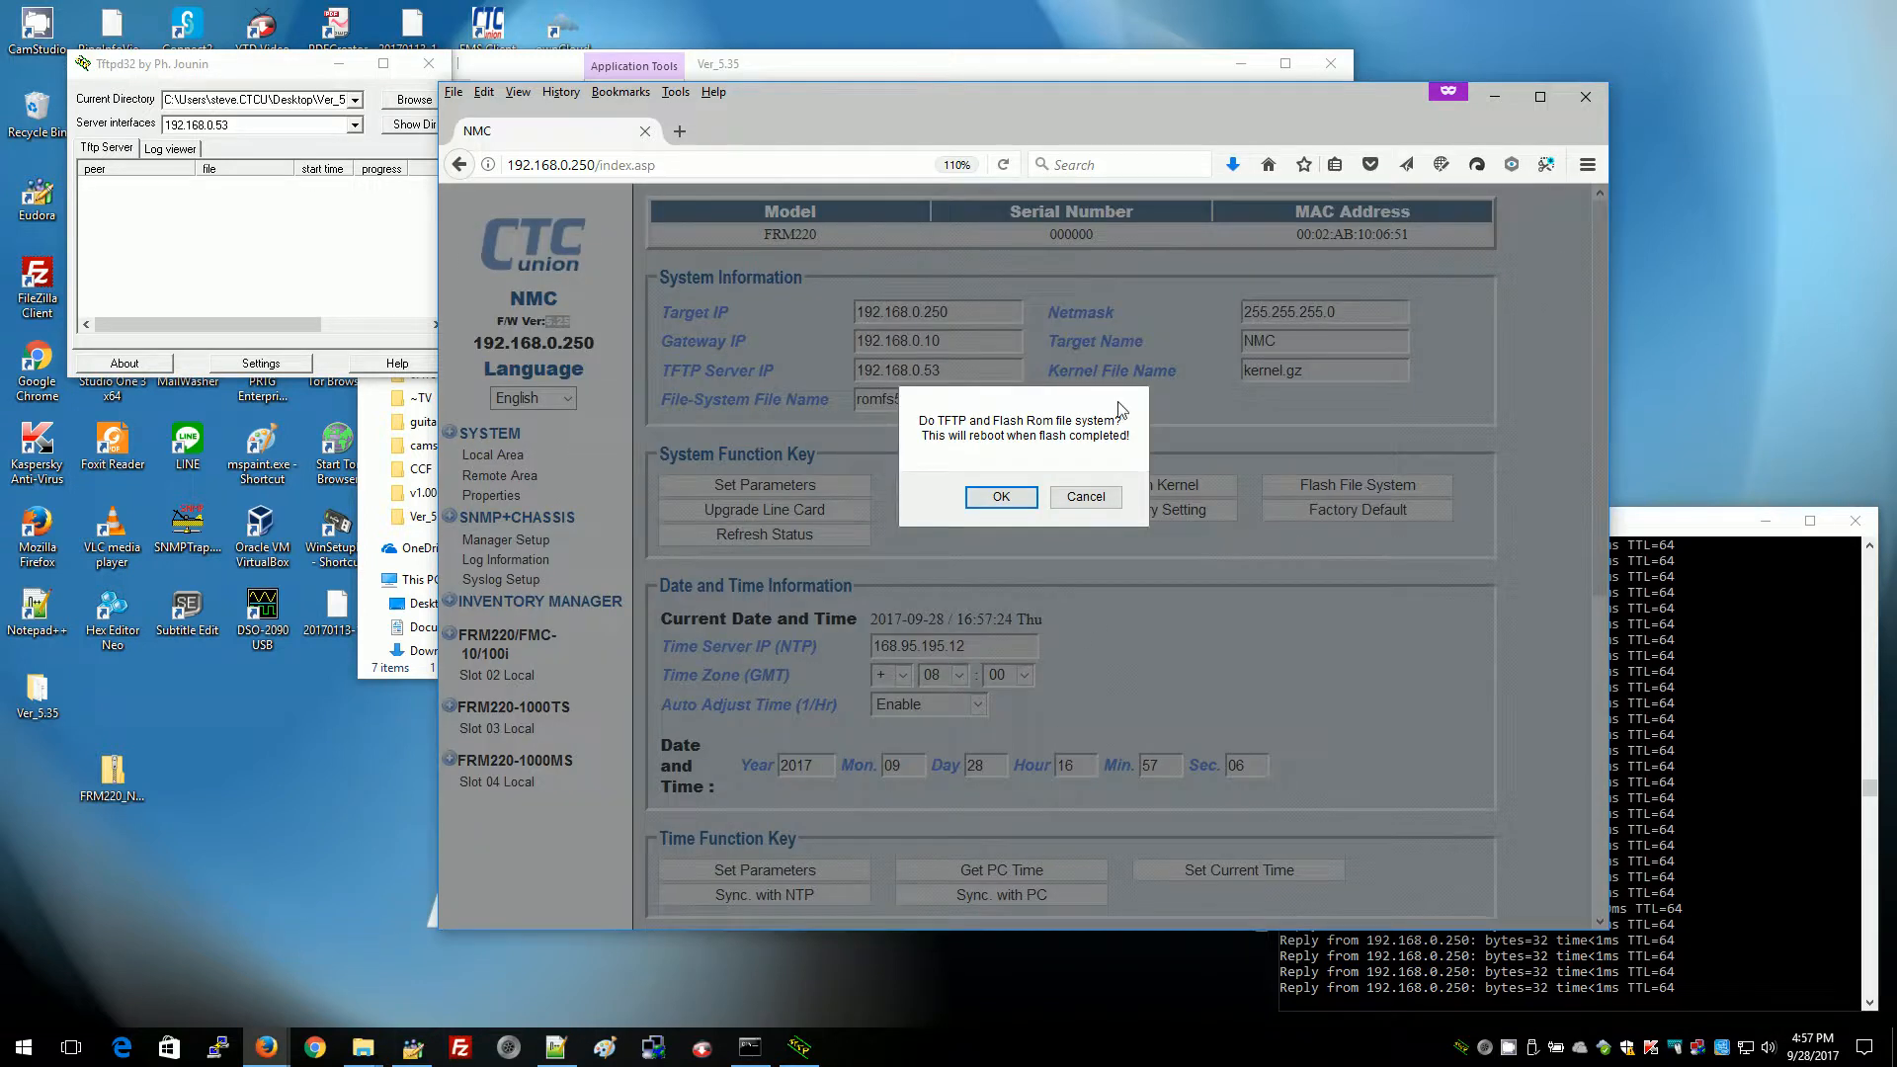
click(1000, 497)
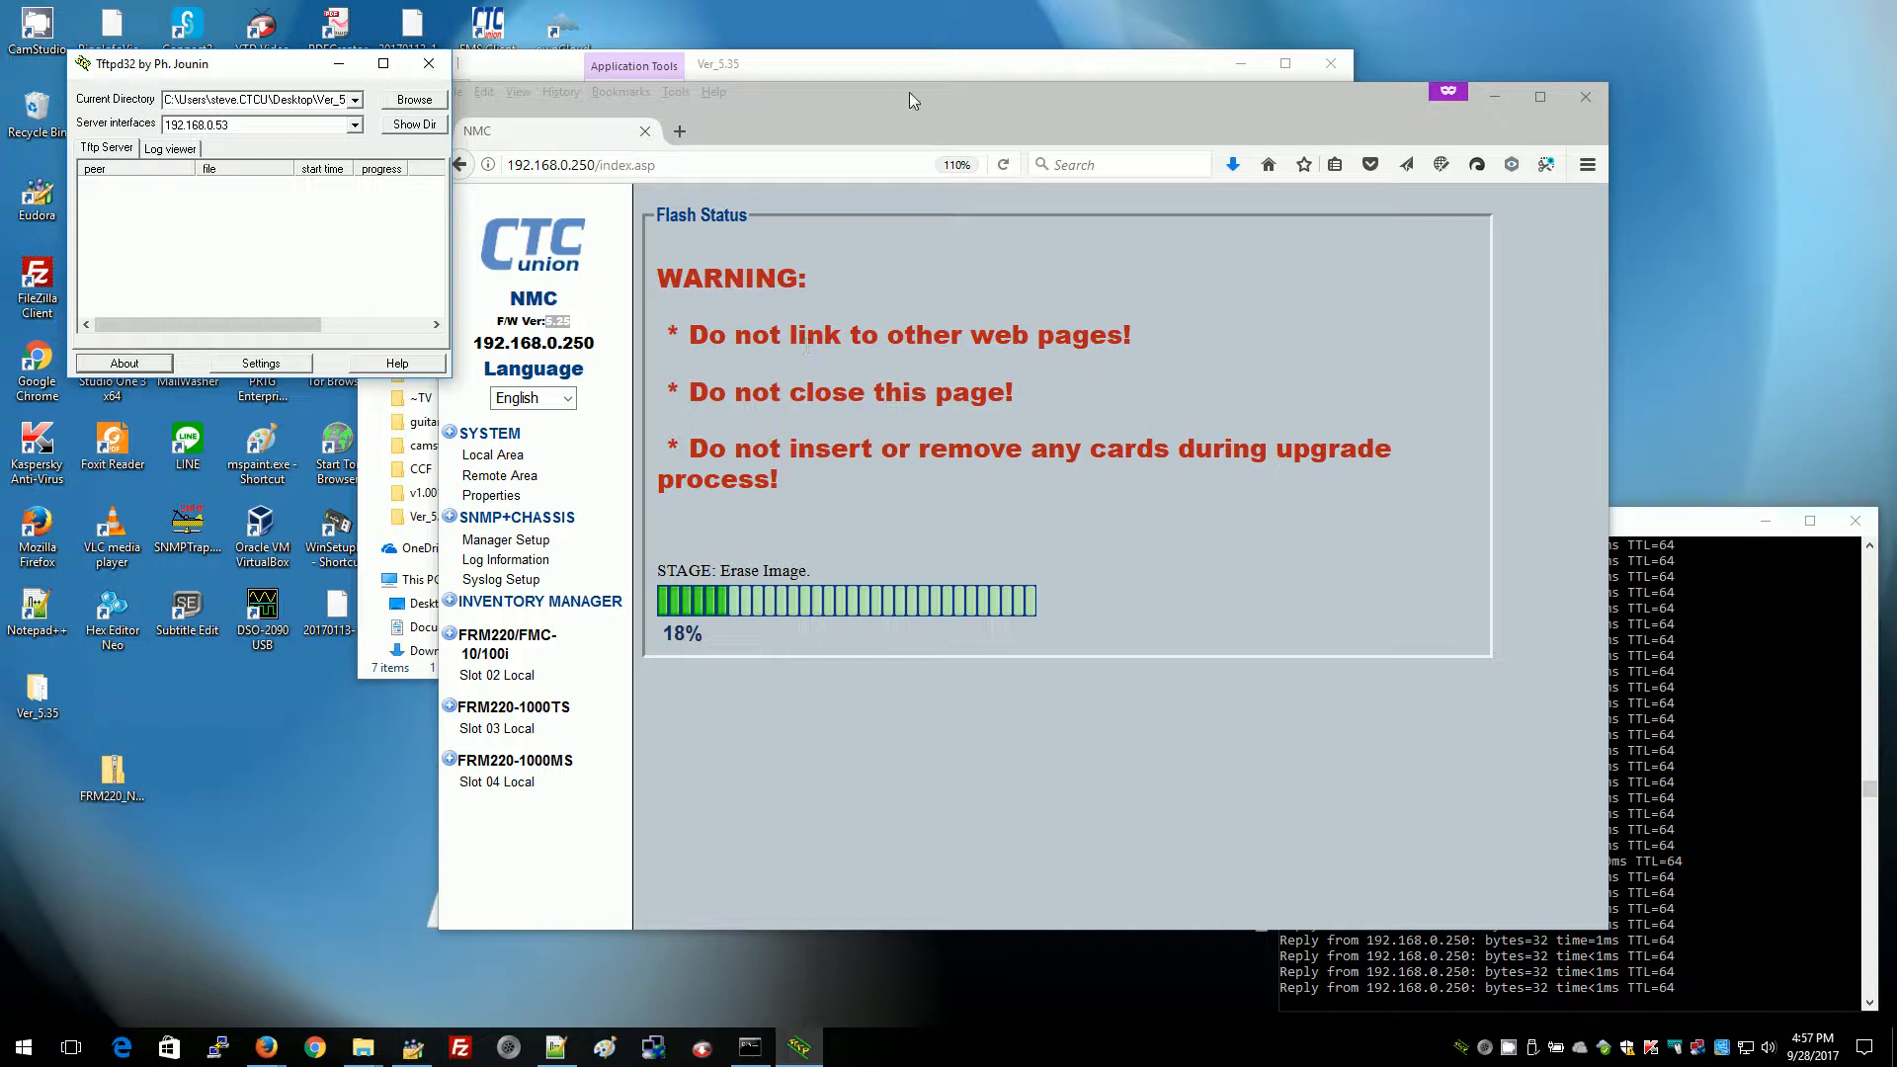
Step: Bring the ping window forward to monitor the NMC's reboot and close the Tftpd32 server
click(1690, 531)
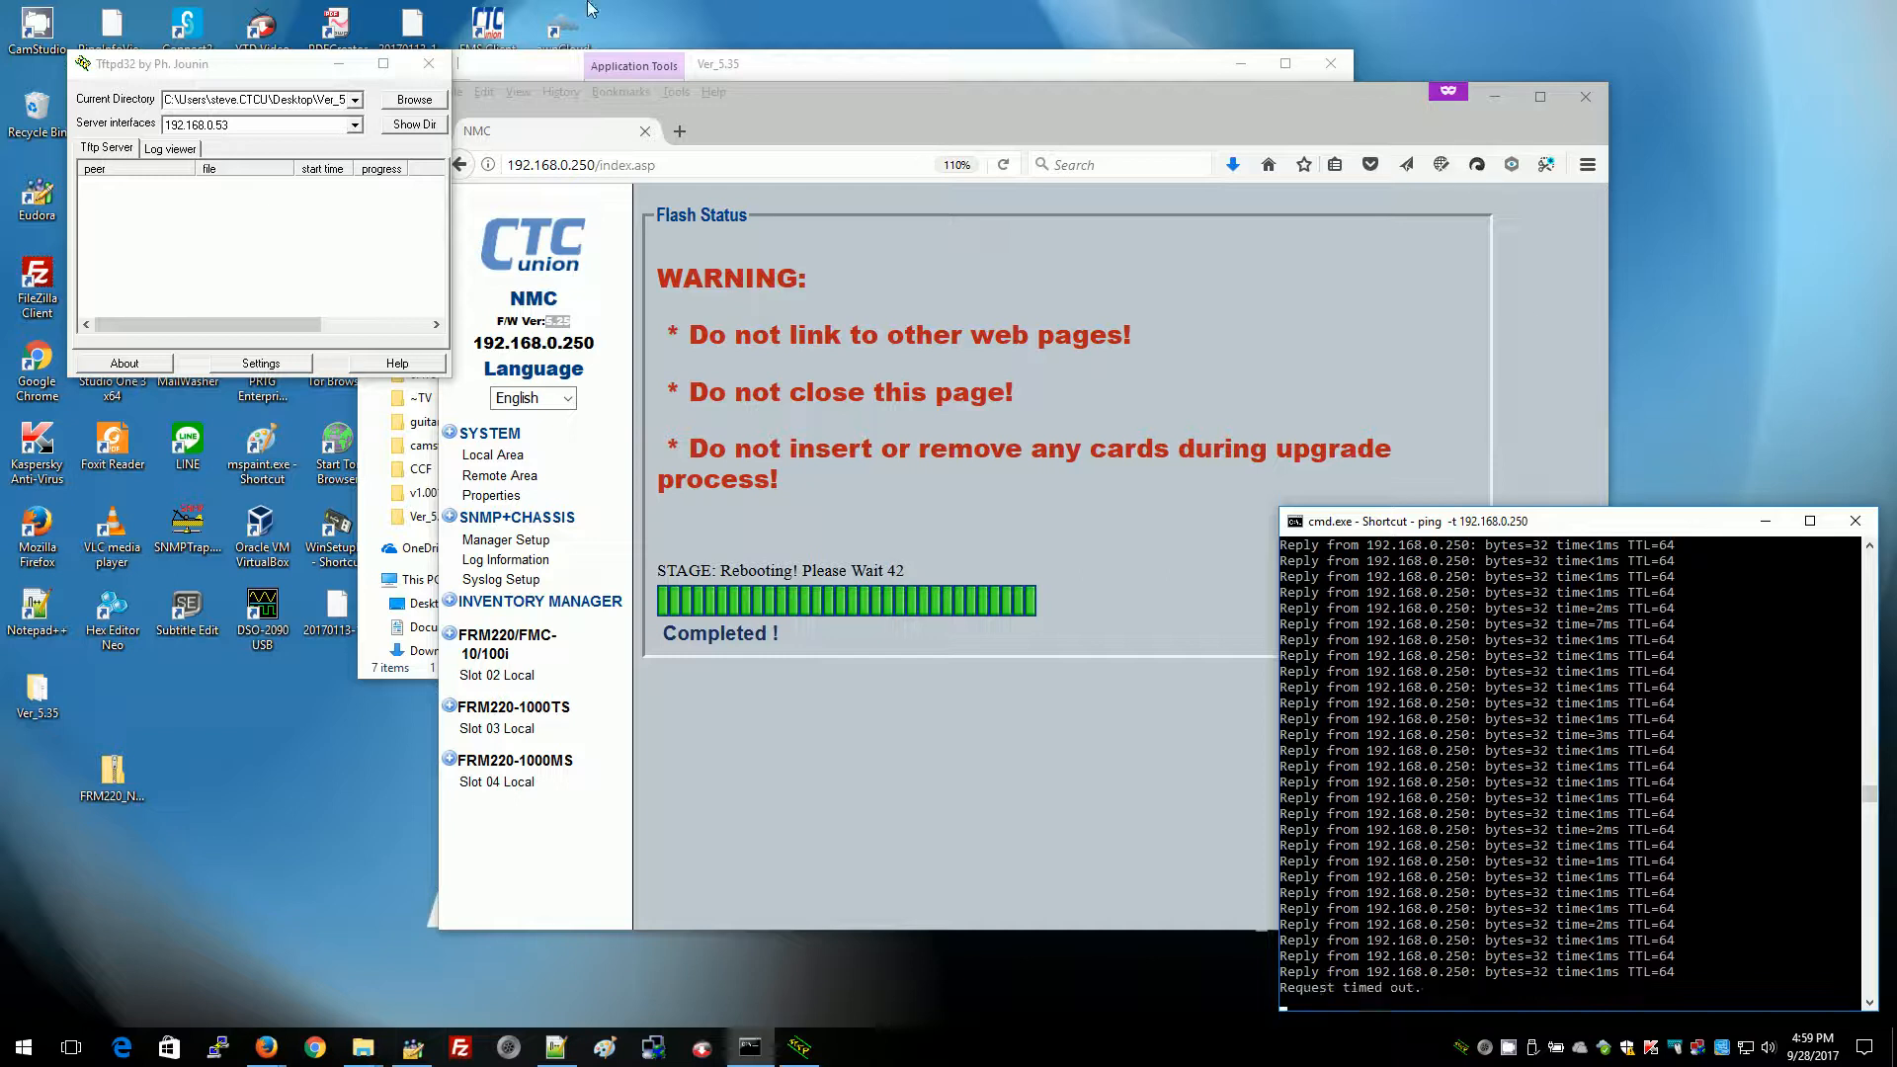
click(427, 67)
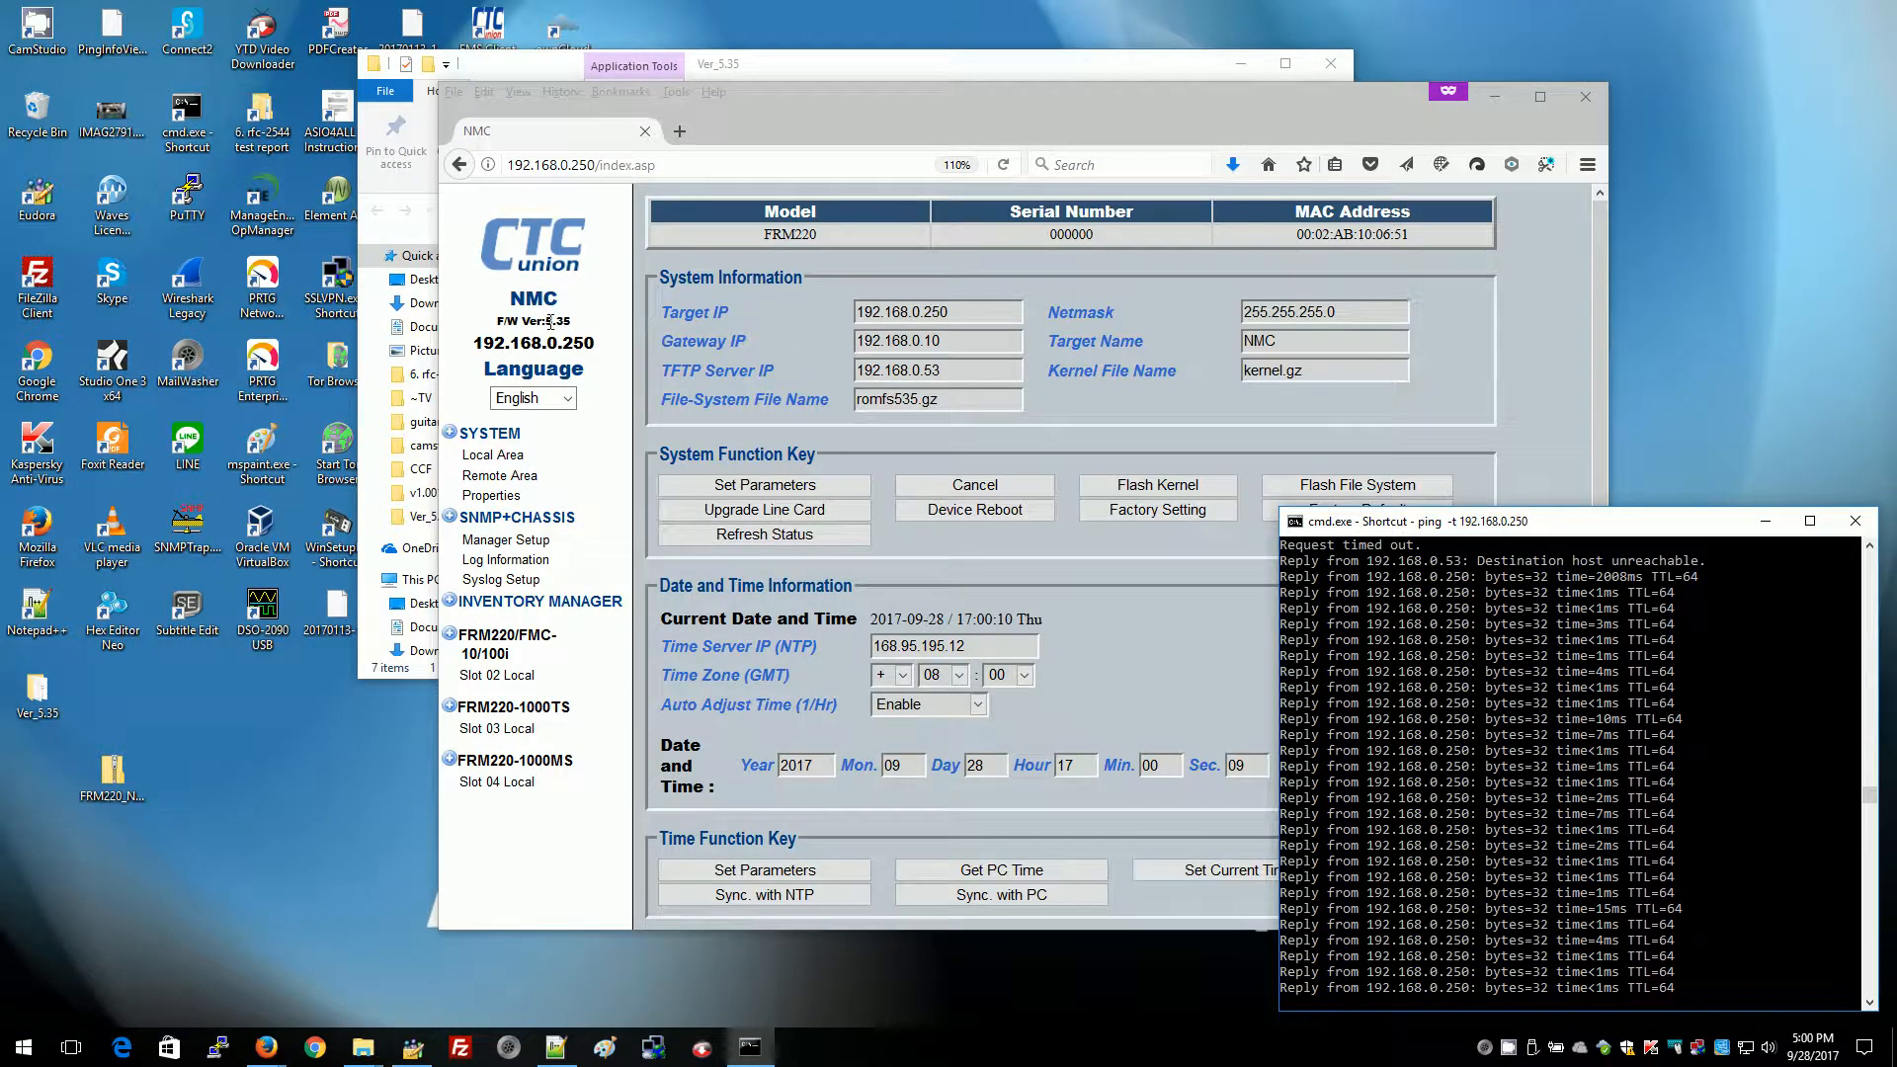
Step: Return to the NMC web page, check its firmware version and view the Local Area and System pages
click(550, 323)
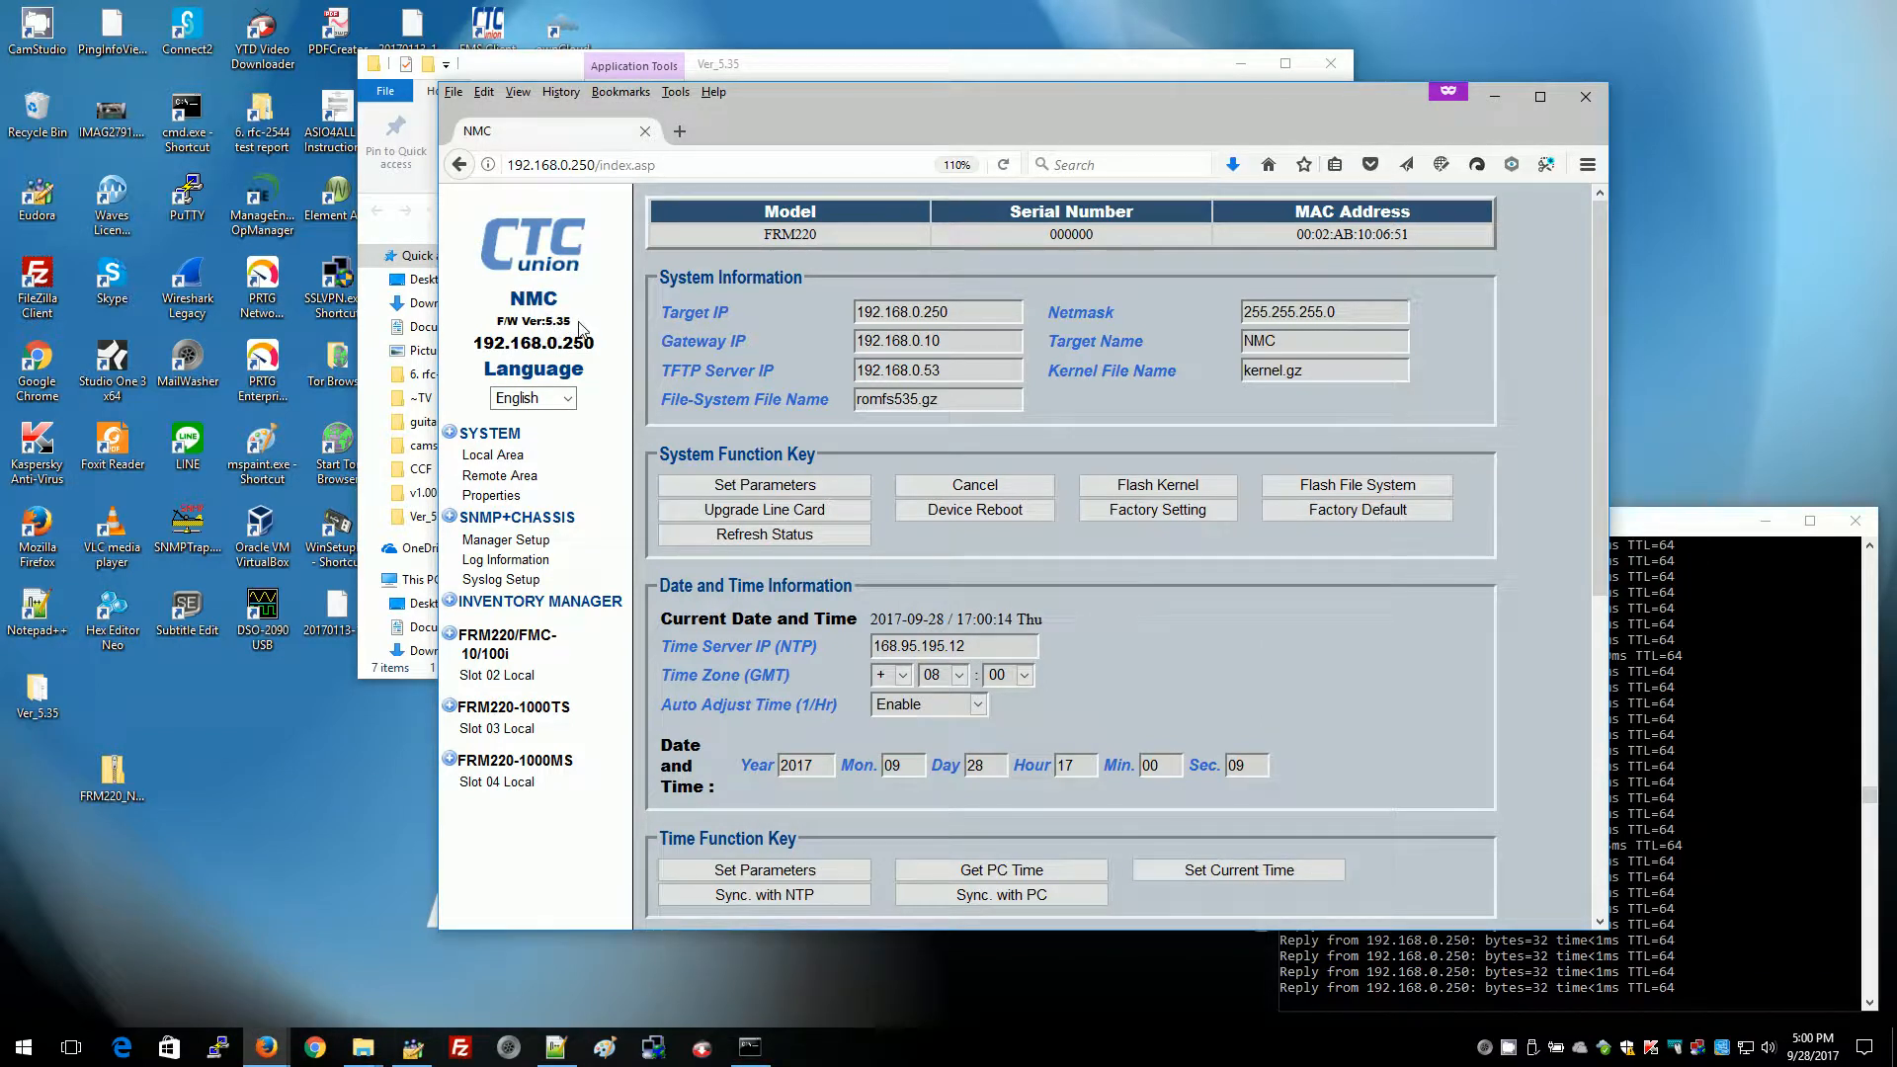
click(512, 457)
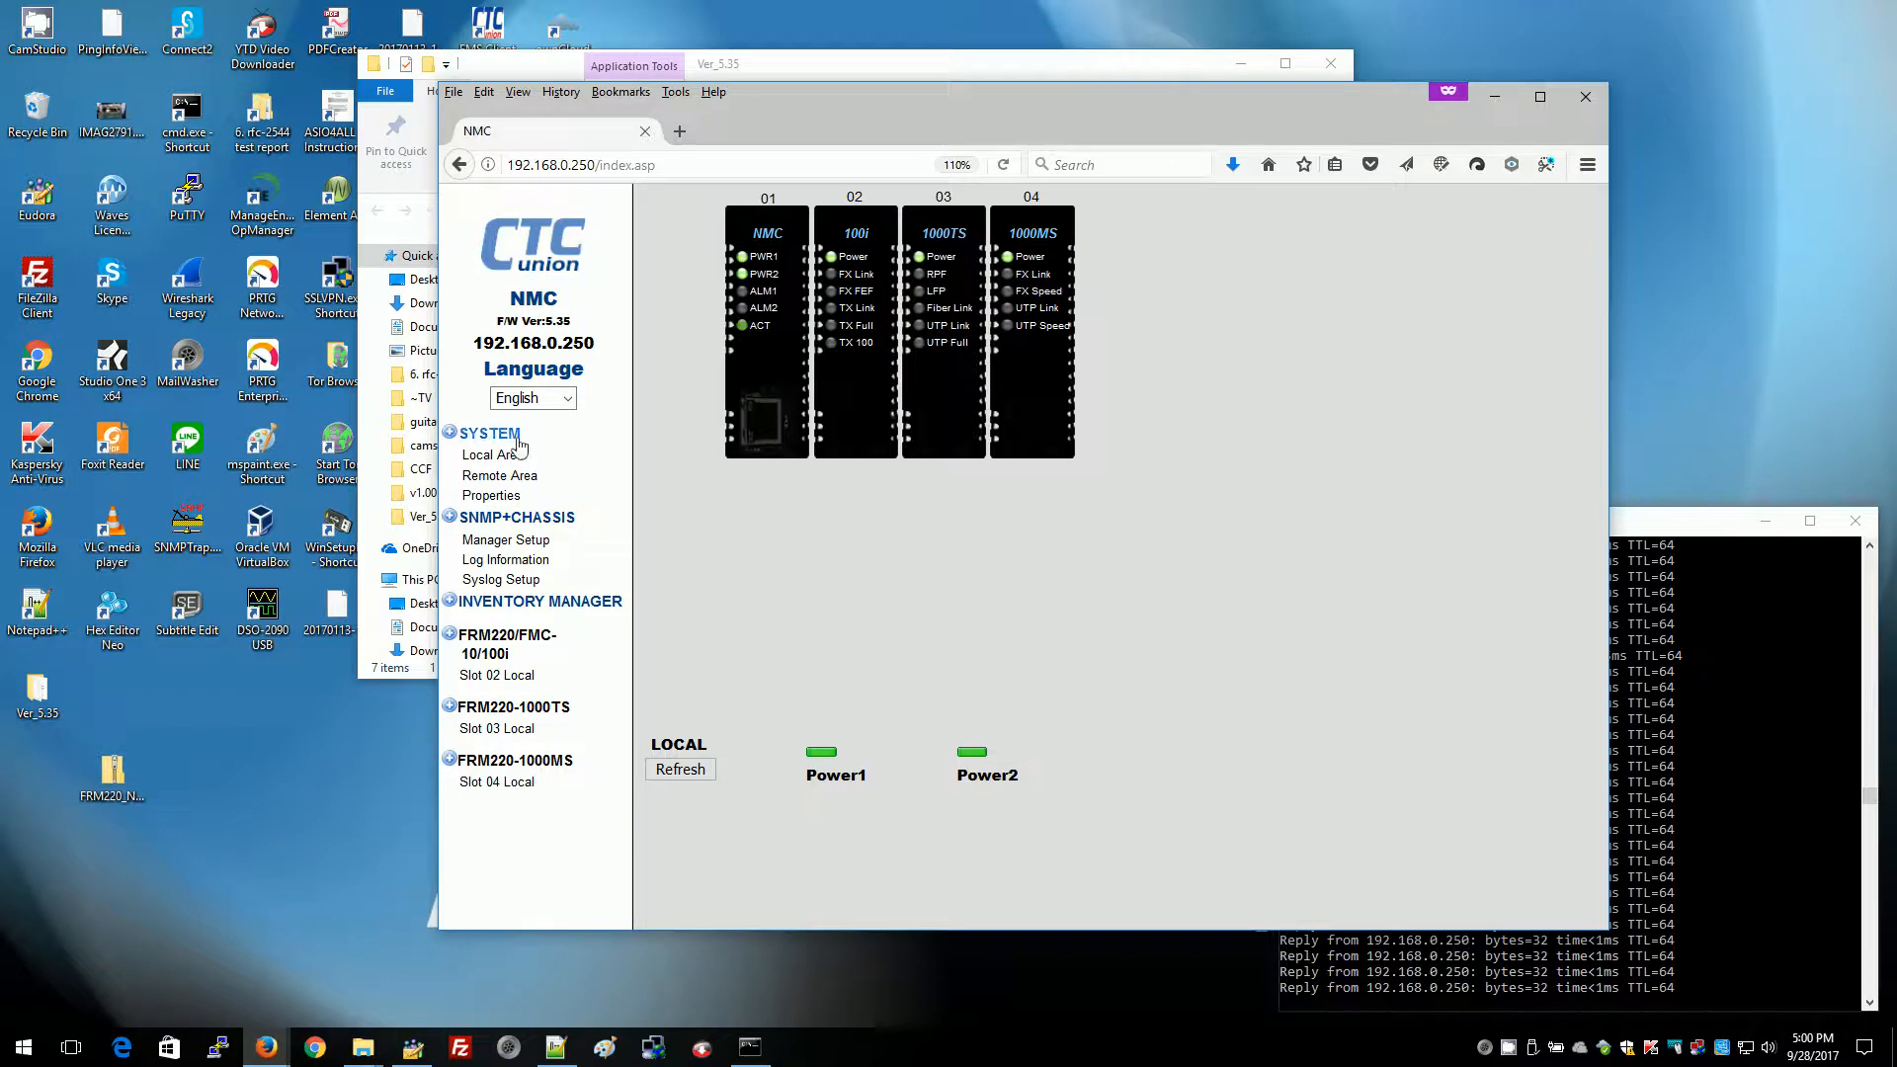
click(484, 455)
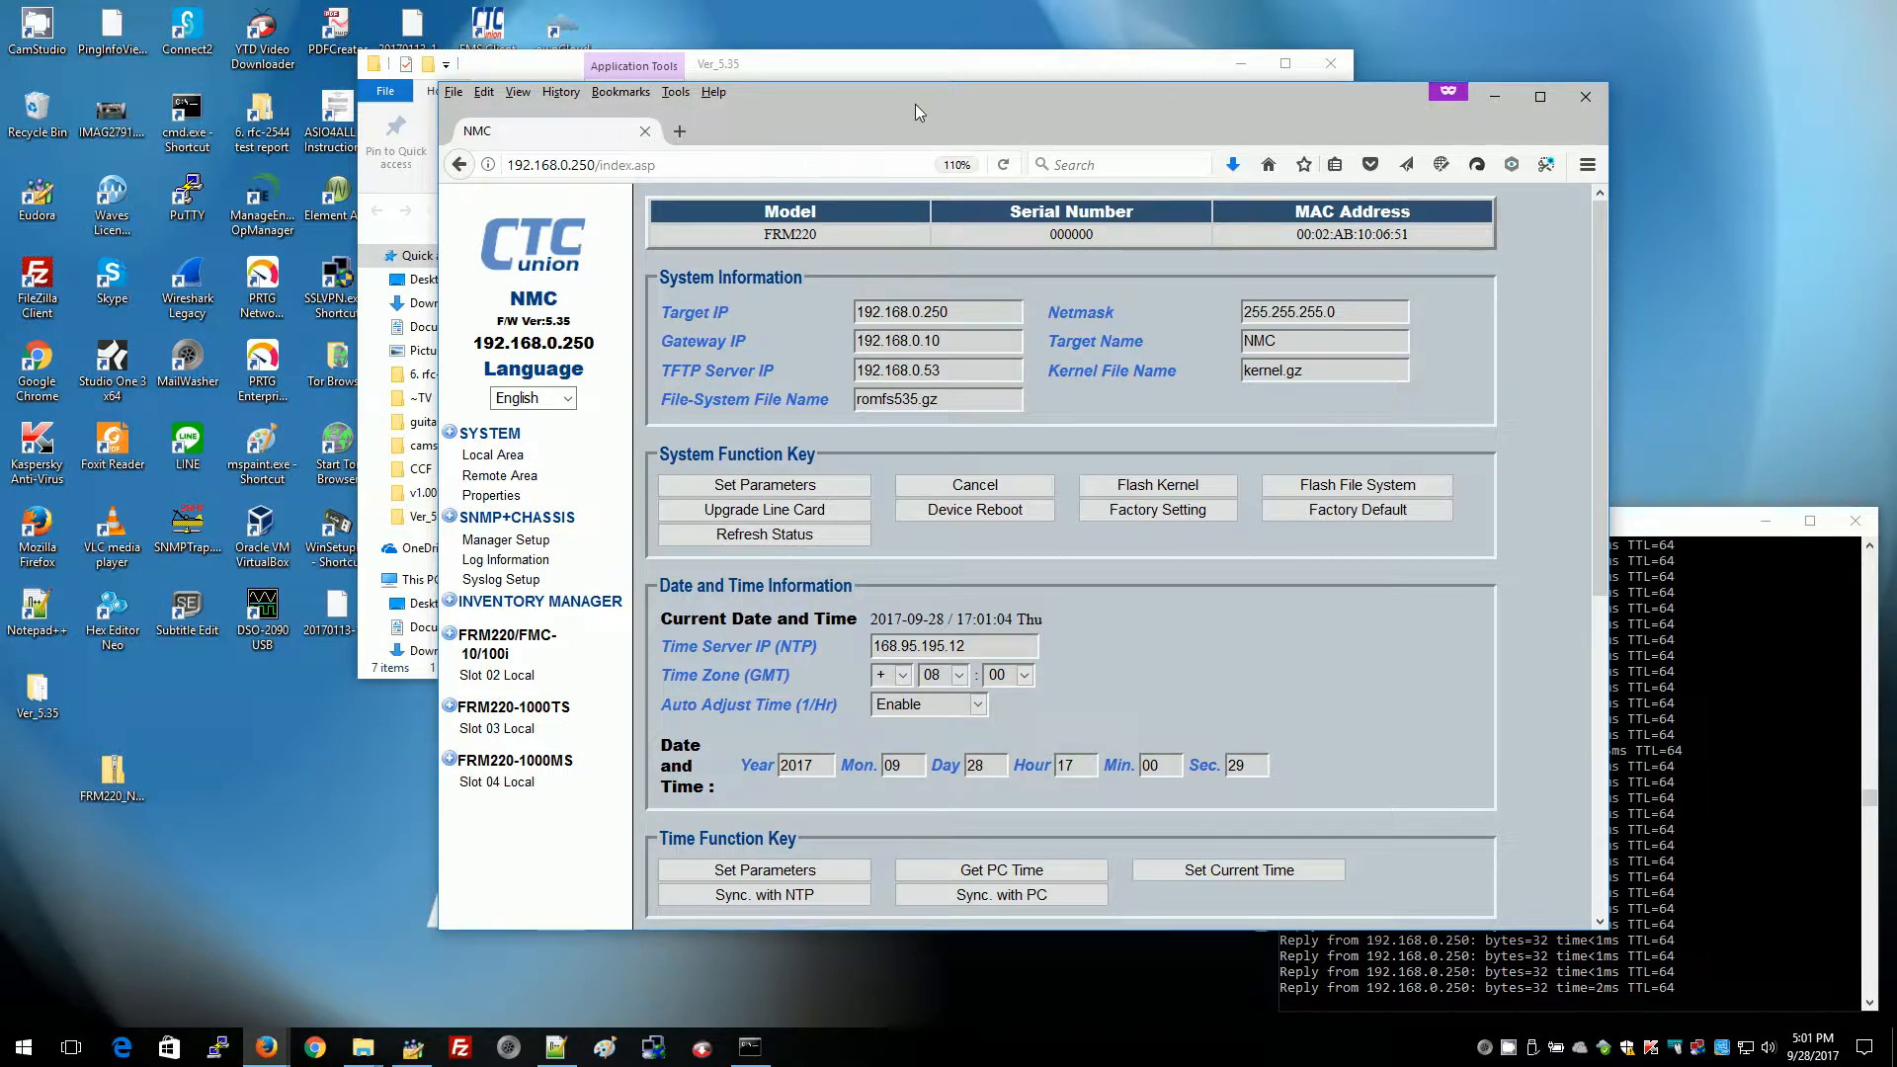
click(501, 457)
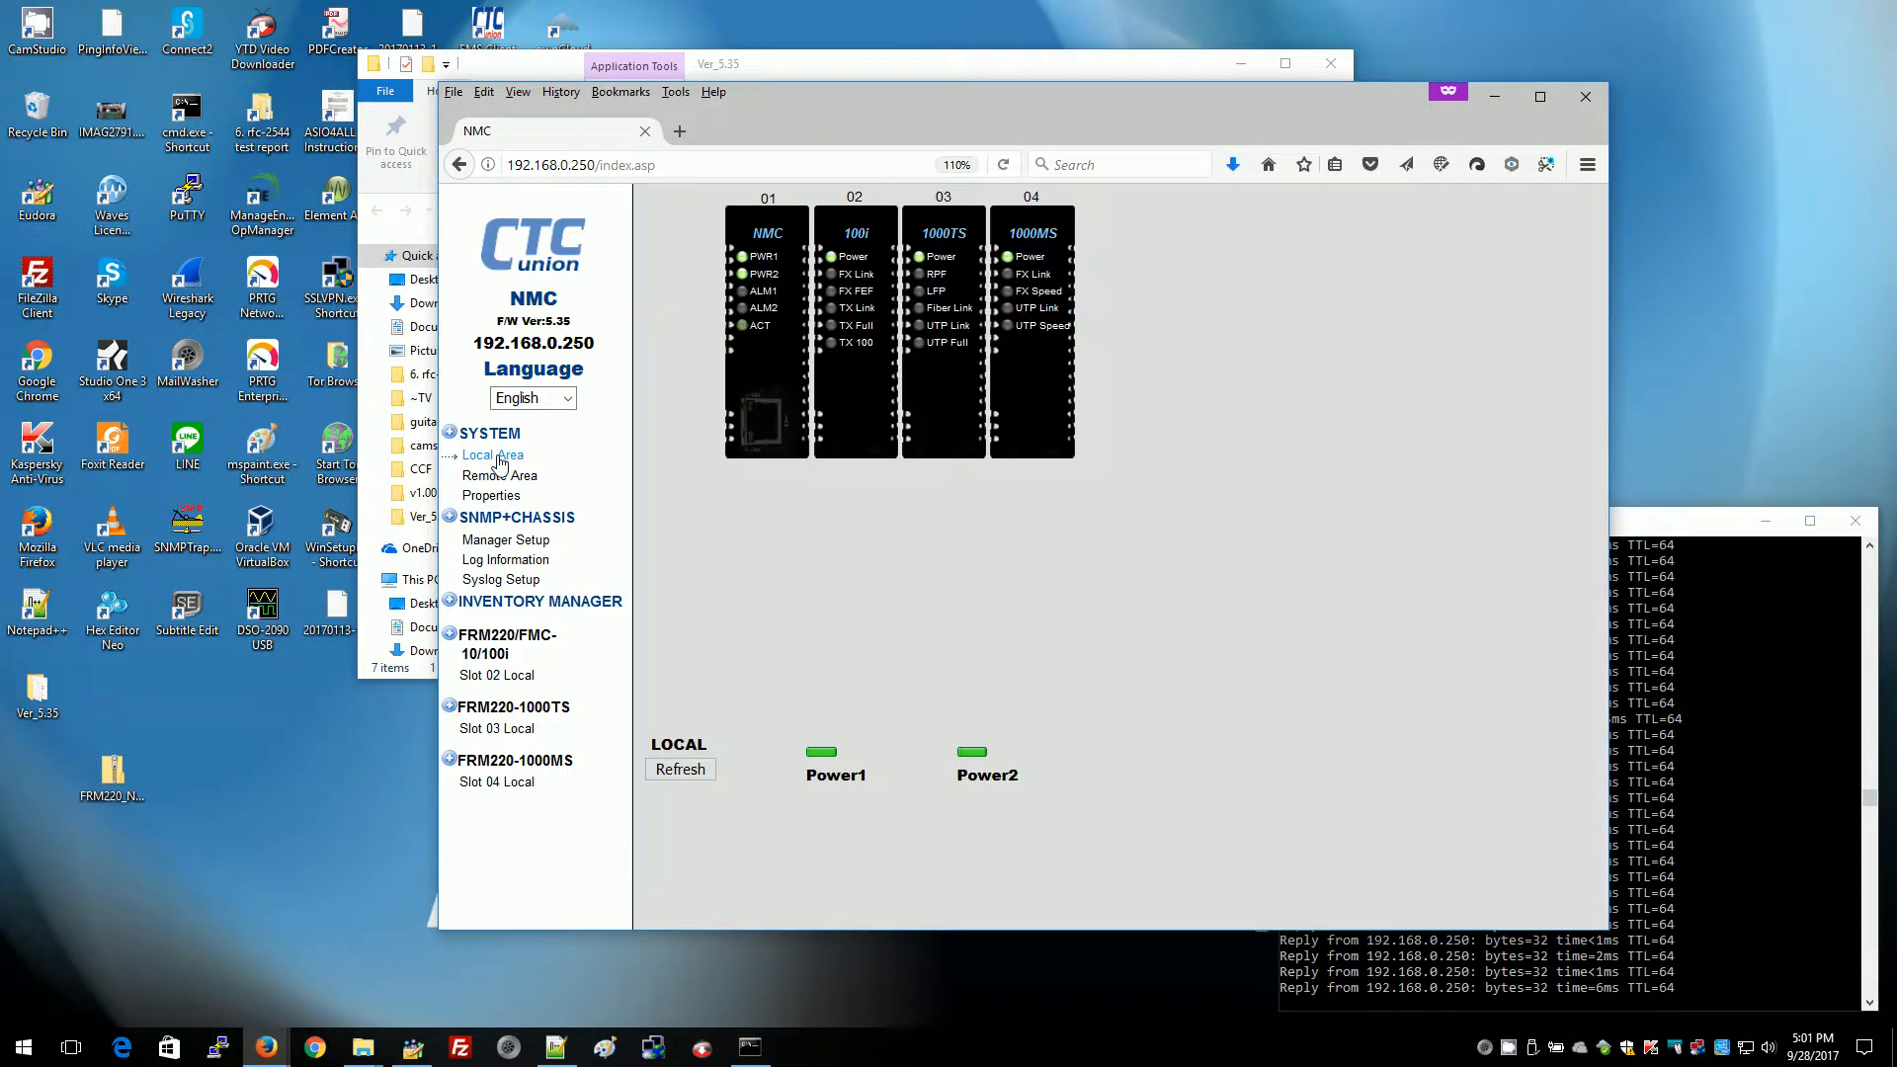